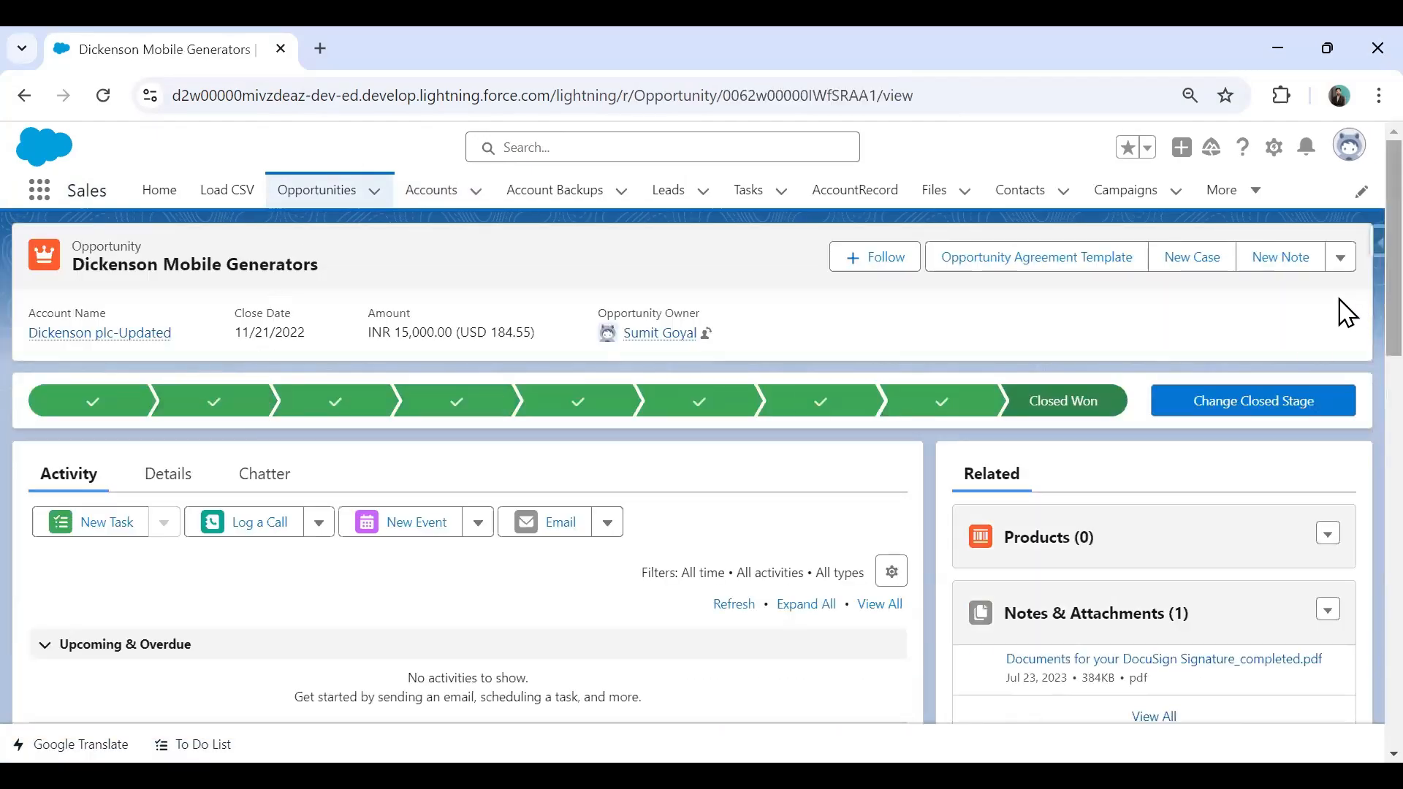
# Check the header actions dropdown of an opportunity and a lead for a Clone action.
pyautogui.click(1338, 255)
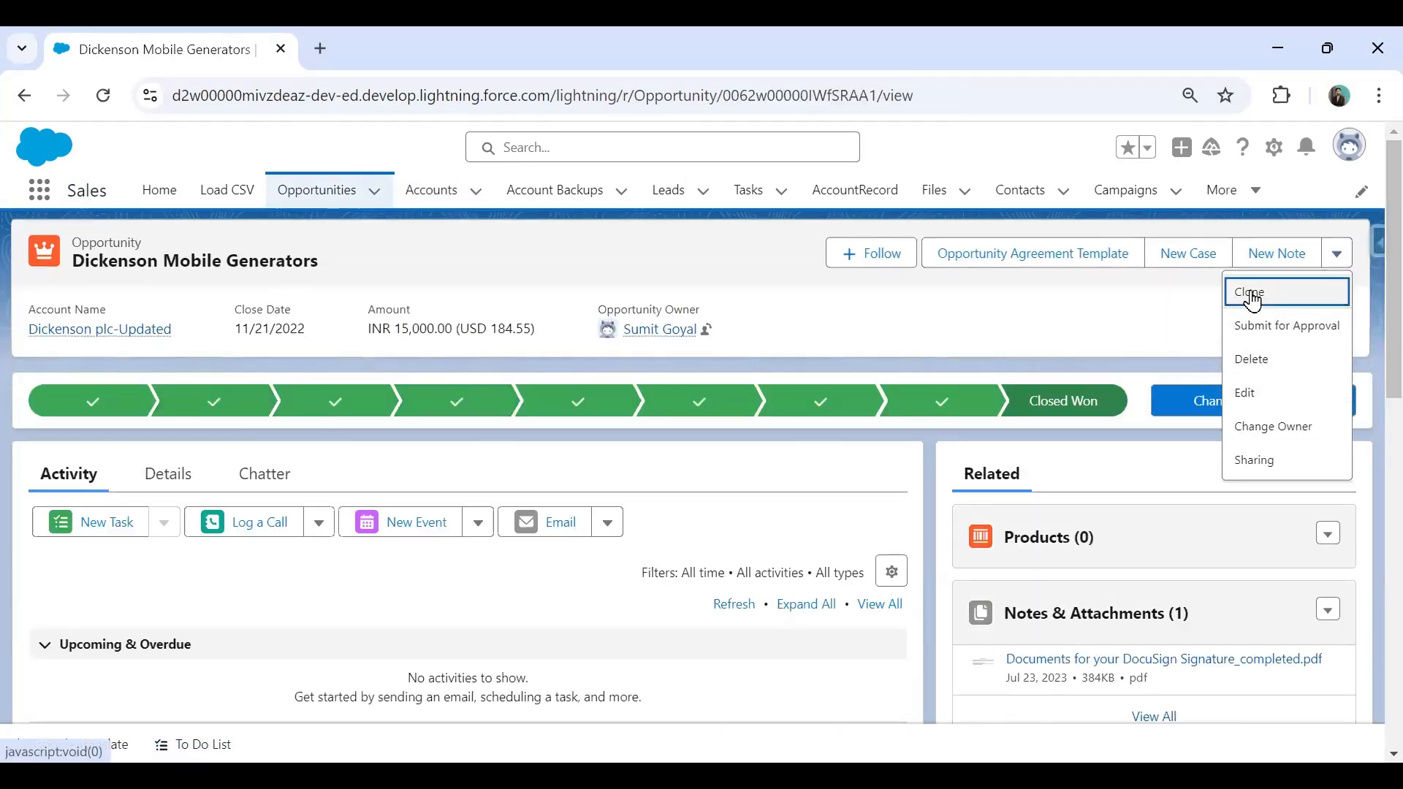
pyautogui.click(659, 196)
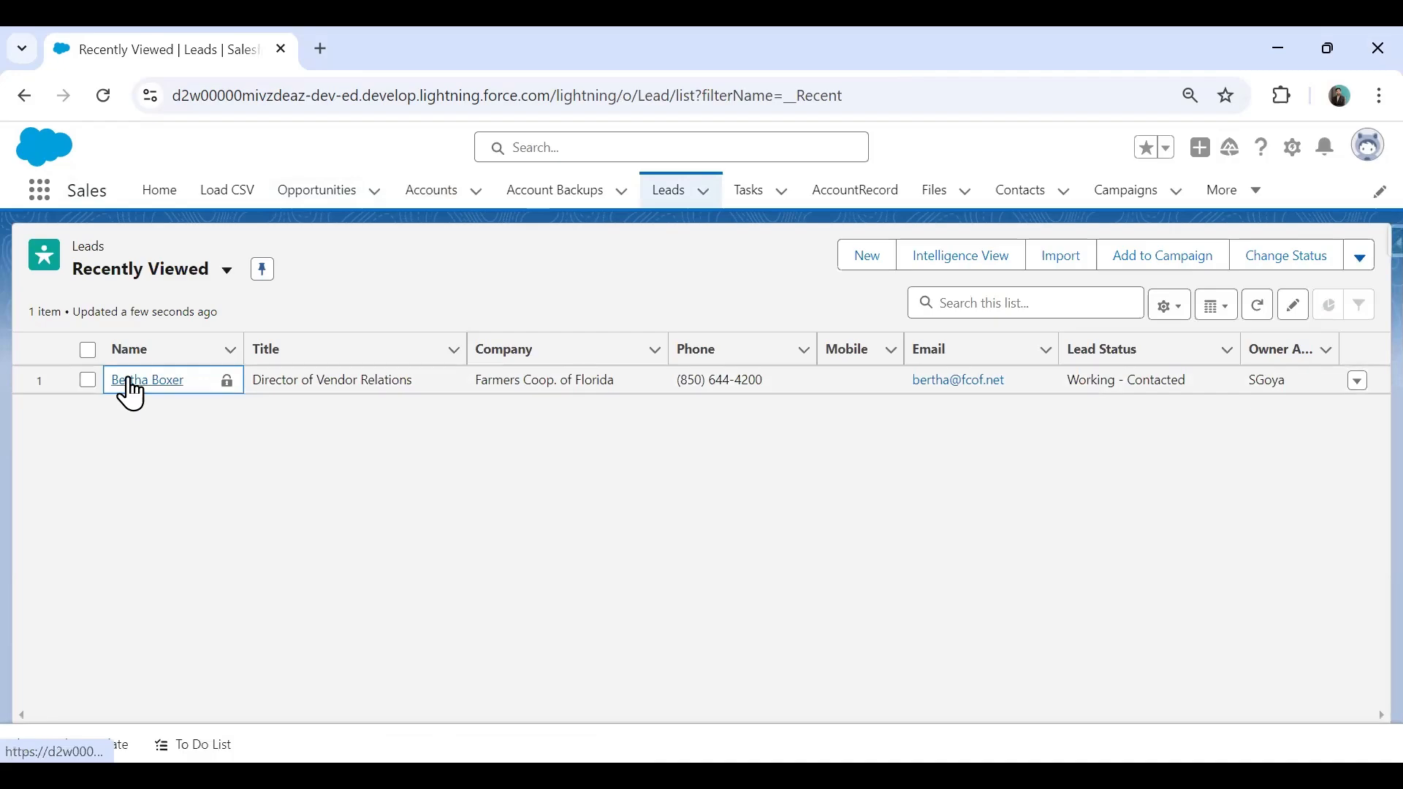
pyautogui.click(149, 380)
pyautogui.click(1343, 257)
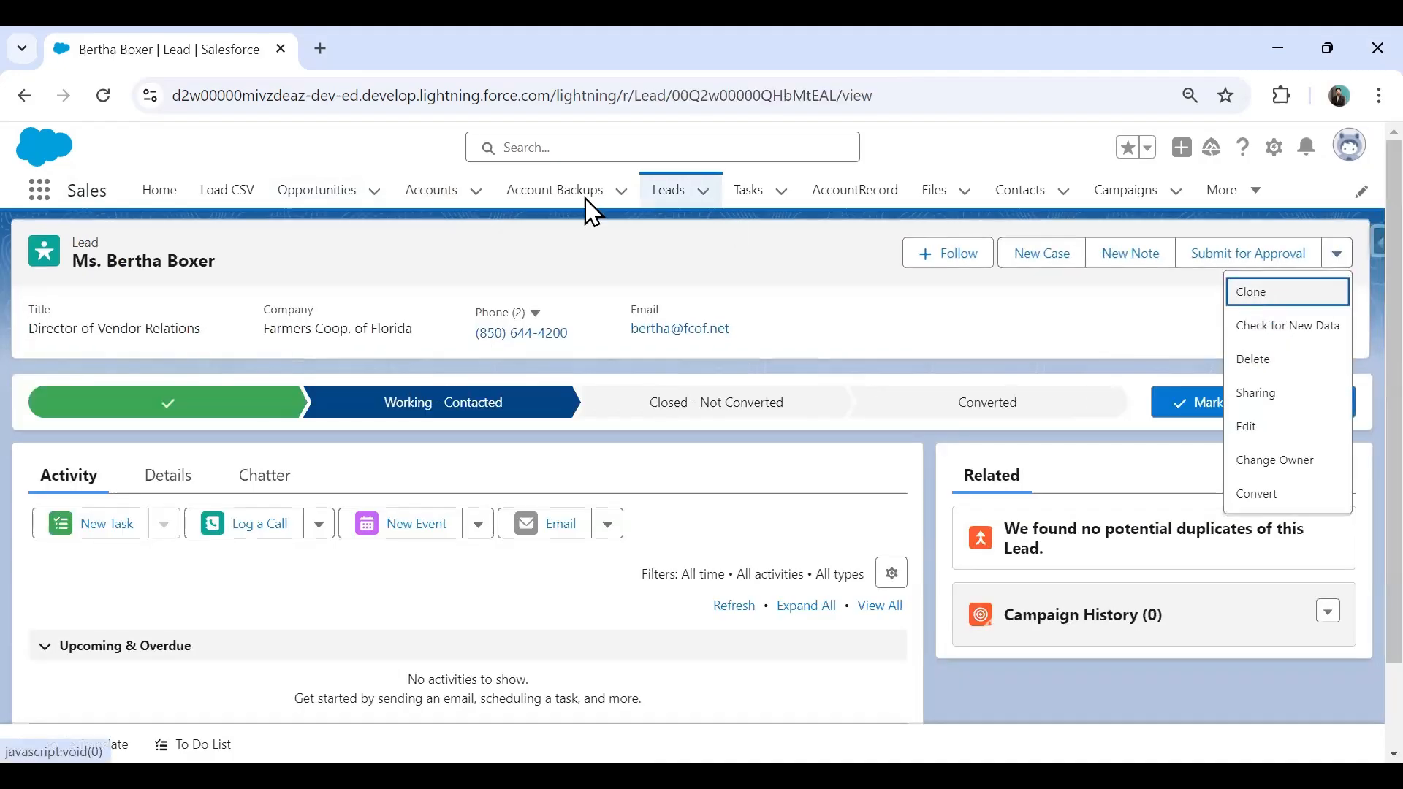
# Open the Test Account-Updated account and look for Clone among its actions.
pyautogui.click(428, 192)
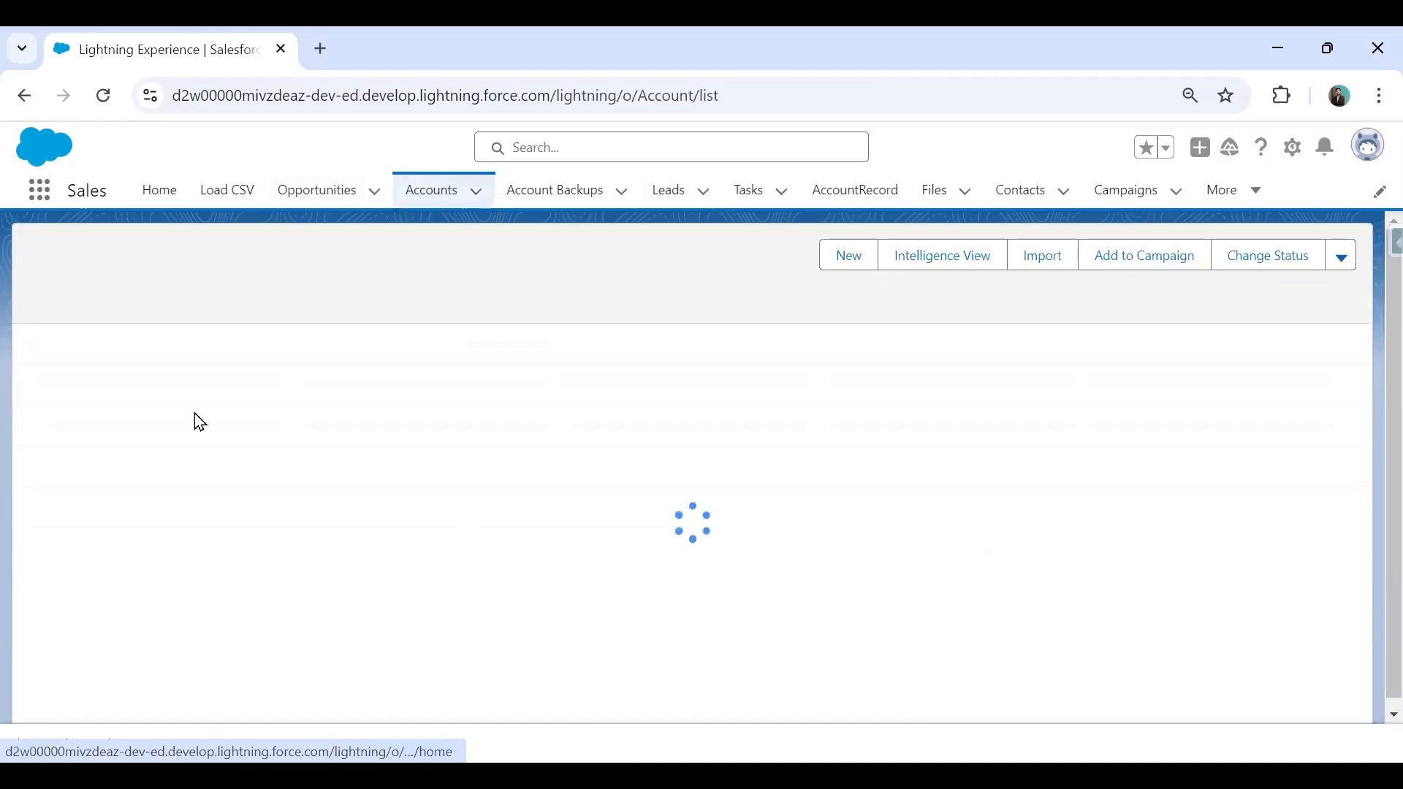
pyautogui.click(166, 381)
pyautogui.click(1343, 263)
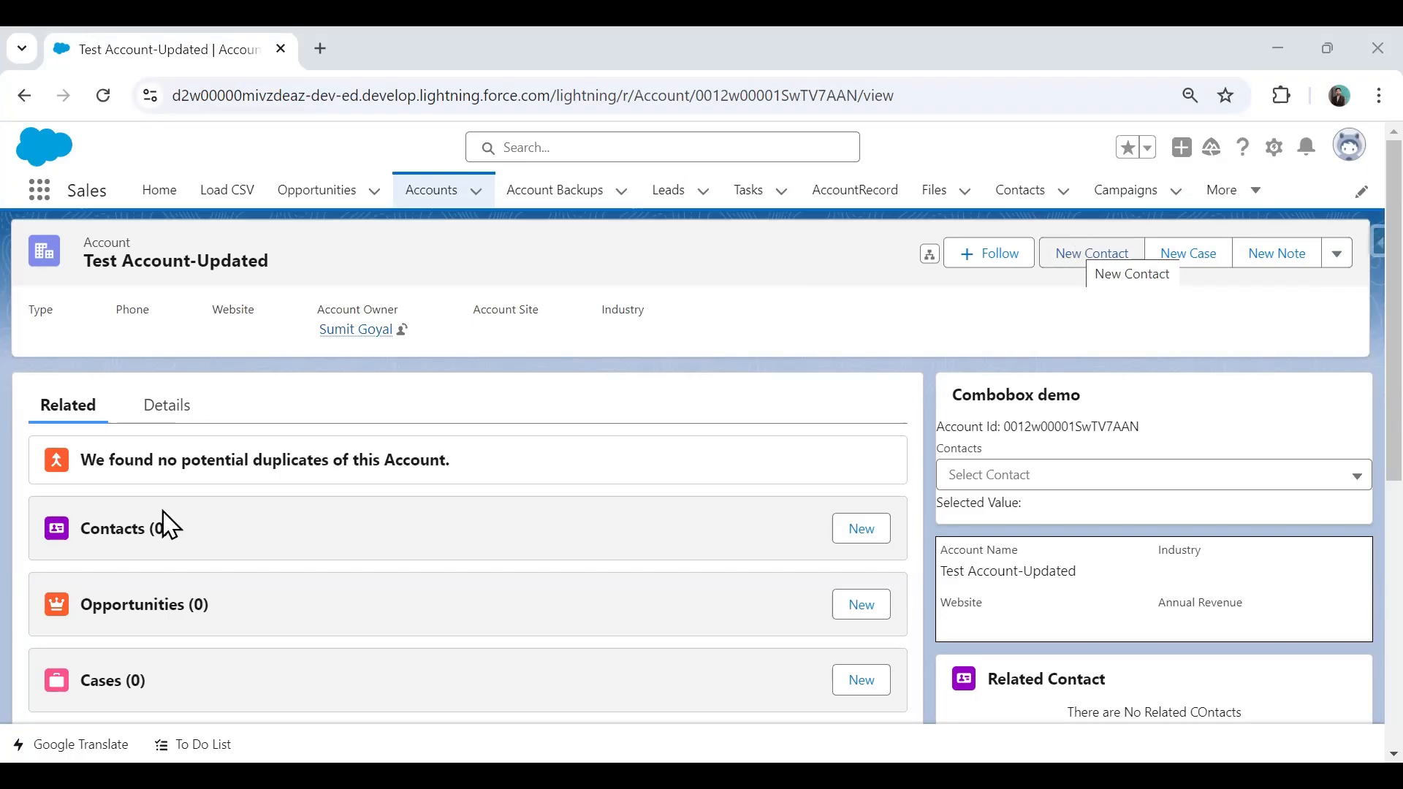
# Go to the Account object's Buttons, Links, and Actions via Edit Object and start New Button or Link.
pyautogui.click(1273, 147)
pyautogui.click(1170, 437)
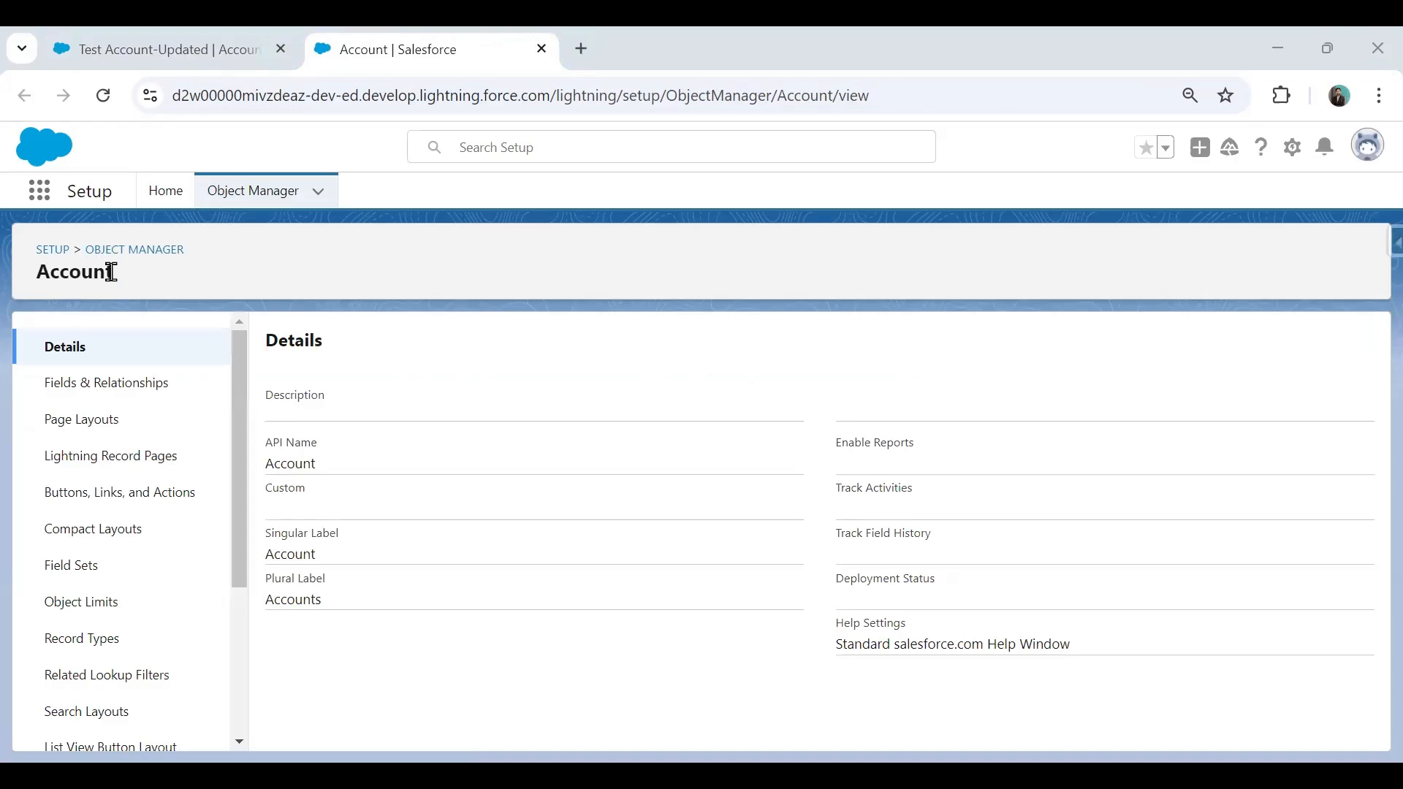
pyautogui.click(98, 506)
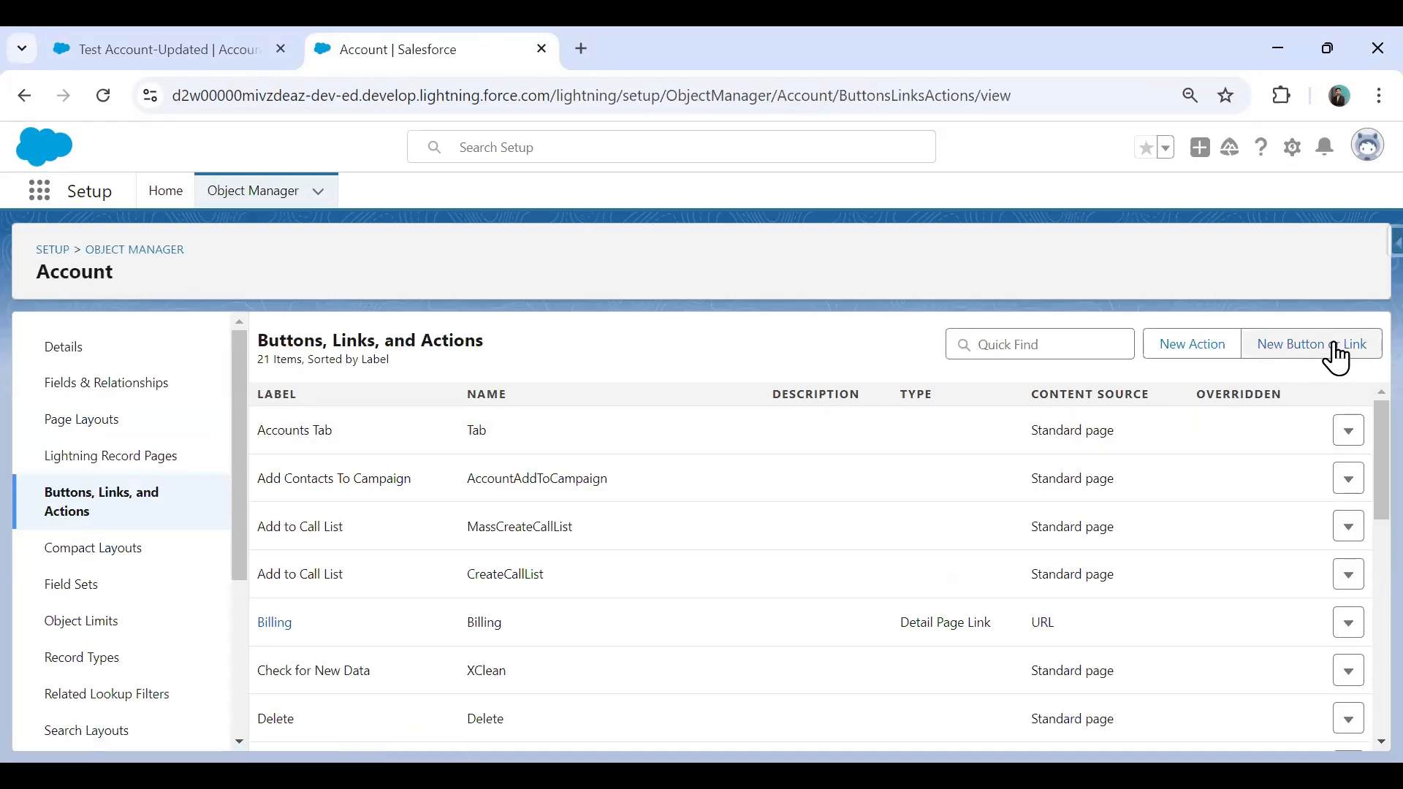
pyautogui.moveTo(146, 49); pyautogui.dragTo(382, 54)
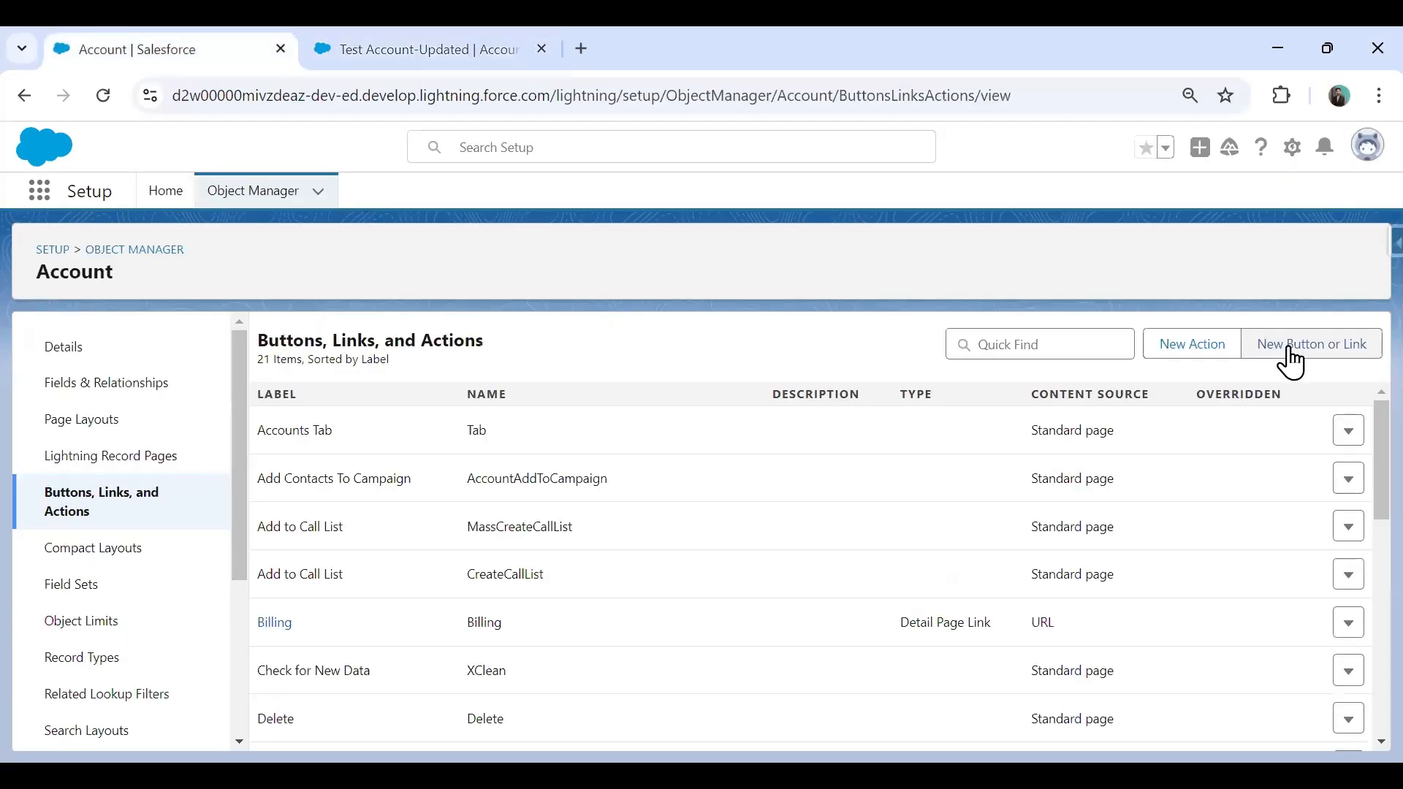
pyautogui.click(1289, 348)
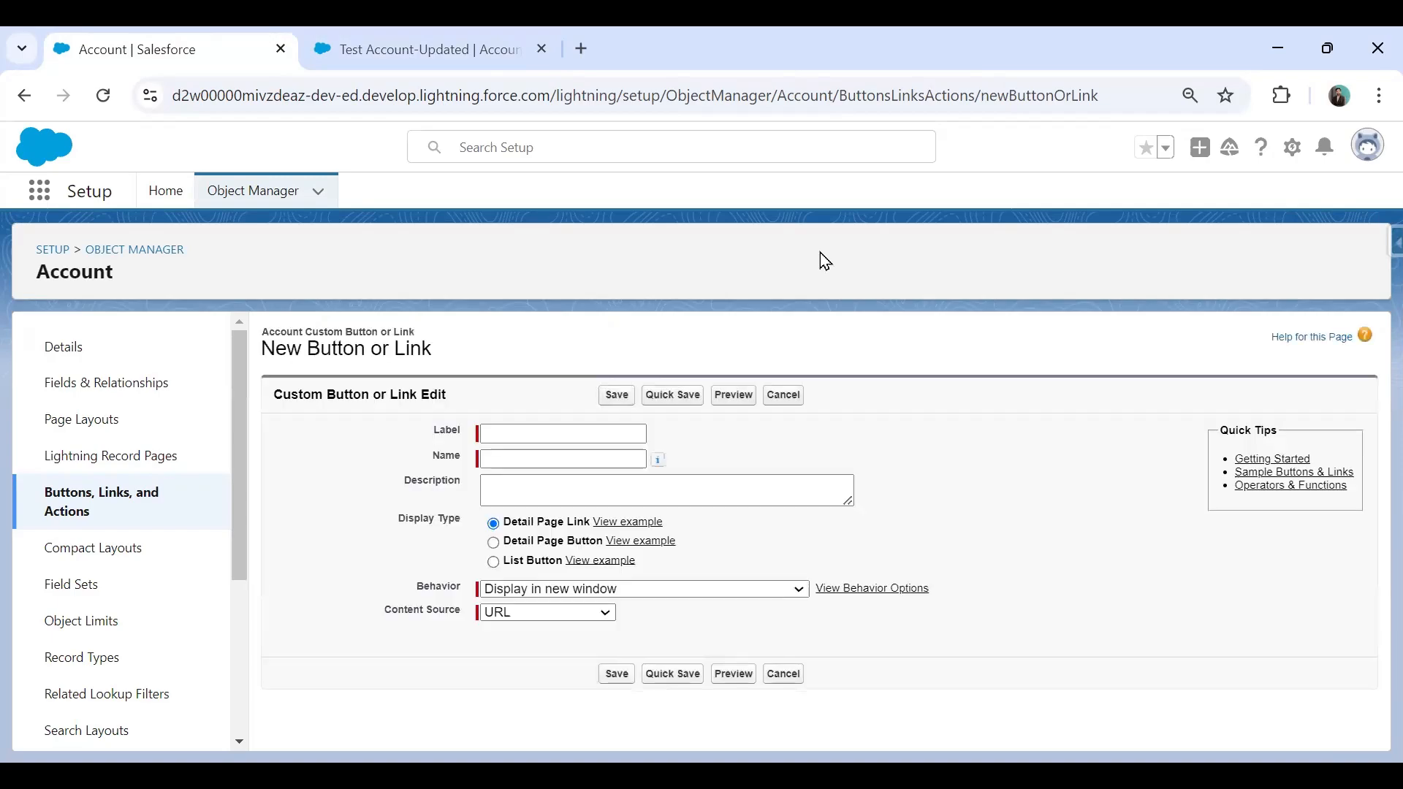
# Make 'Clone Account' (Clone_Account) a Detail Page Button displayed in existing window without sidebar or header.
pyautogui.click(543, 433)
pyautogui.write('C')
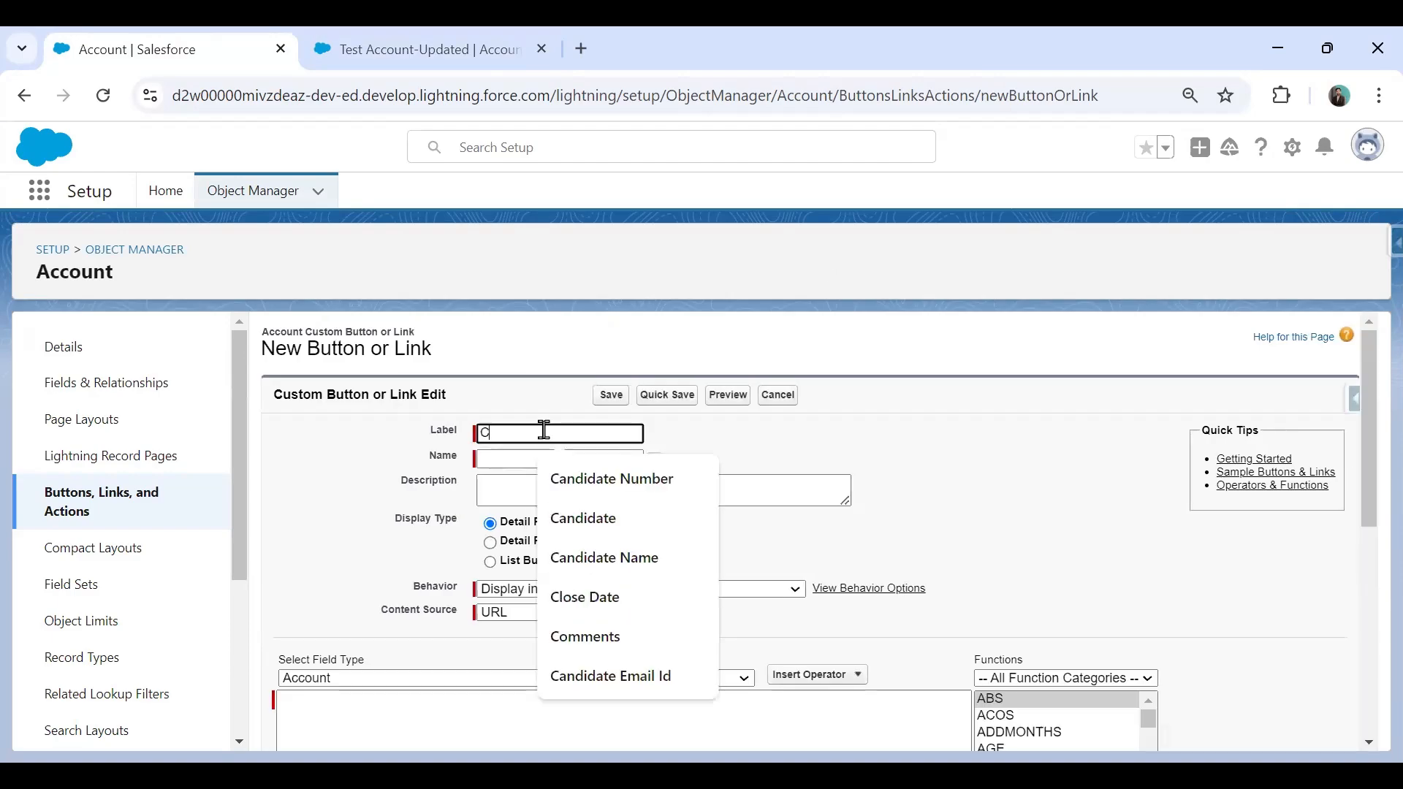
pyautogui.write('lone A')
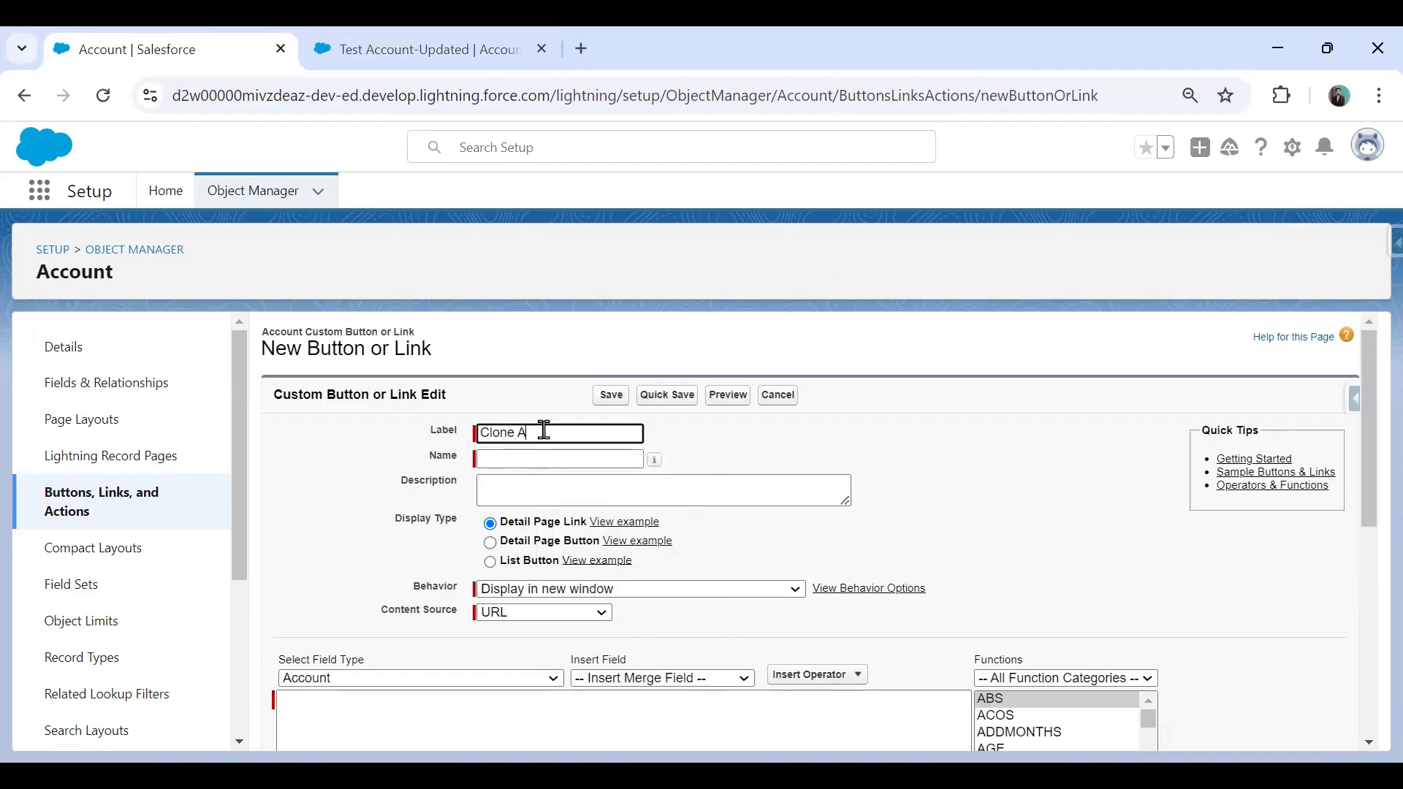
pyautogui.write('ccount')
pyautogui.press('Tab')
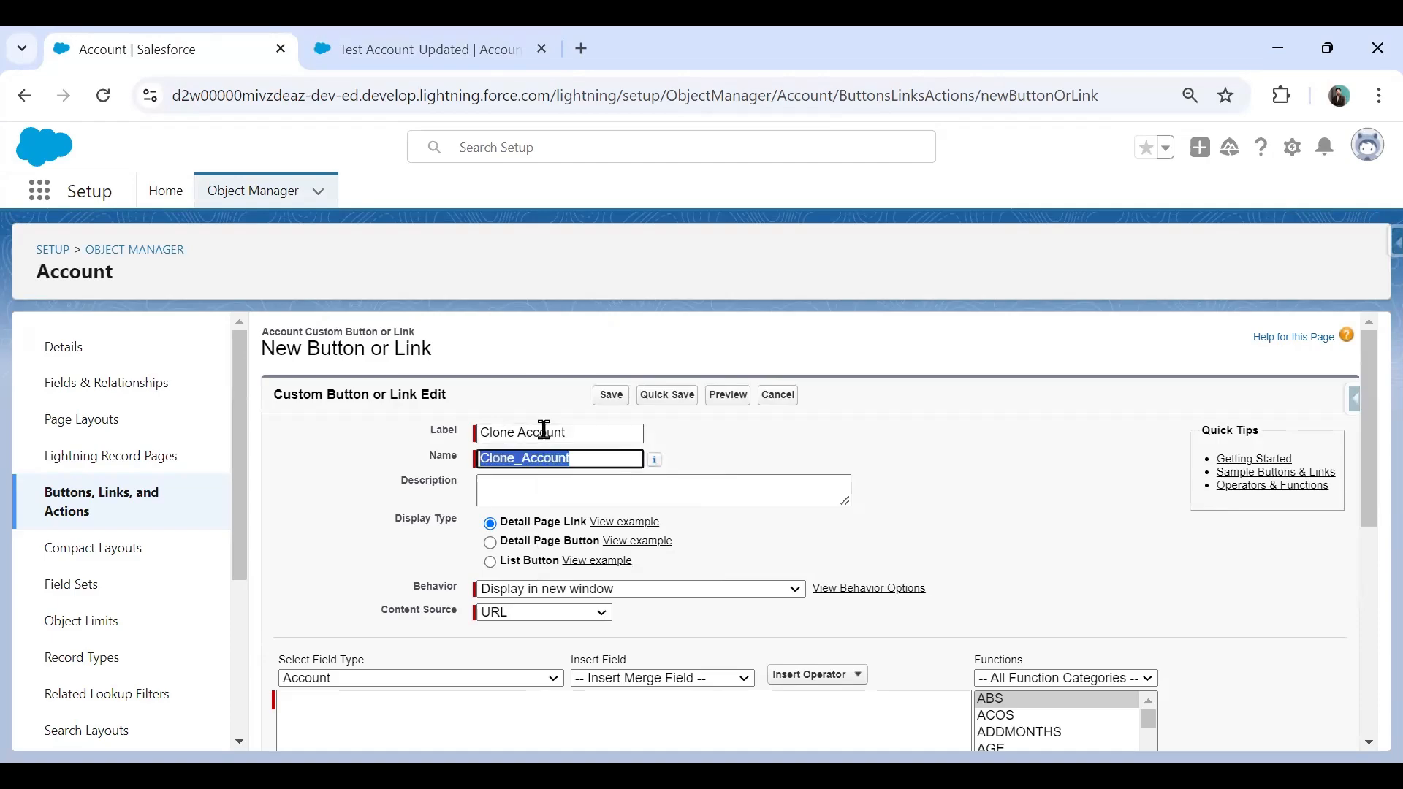
pyautogui.click(490, 544)
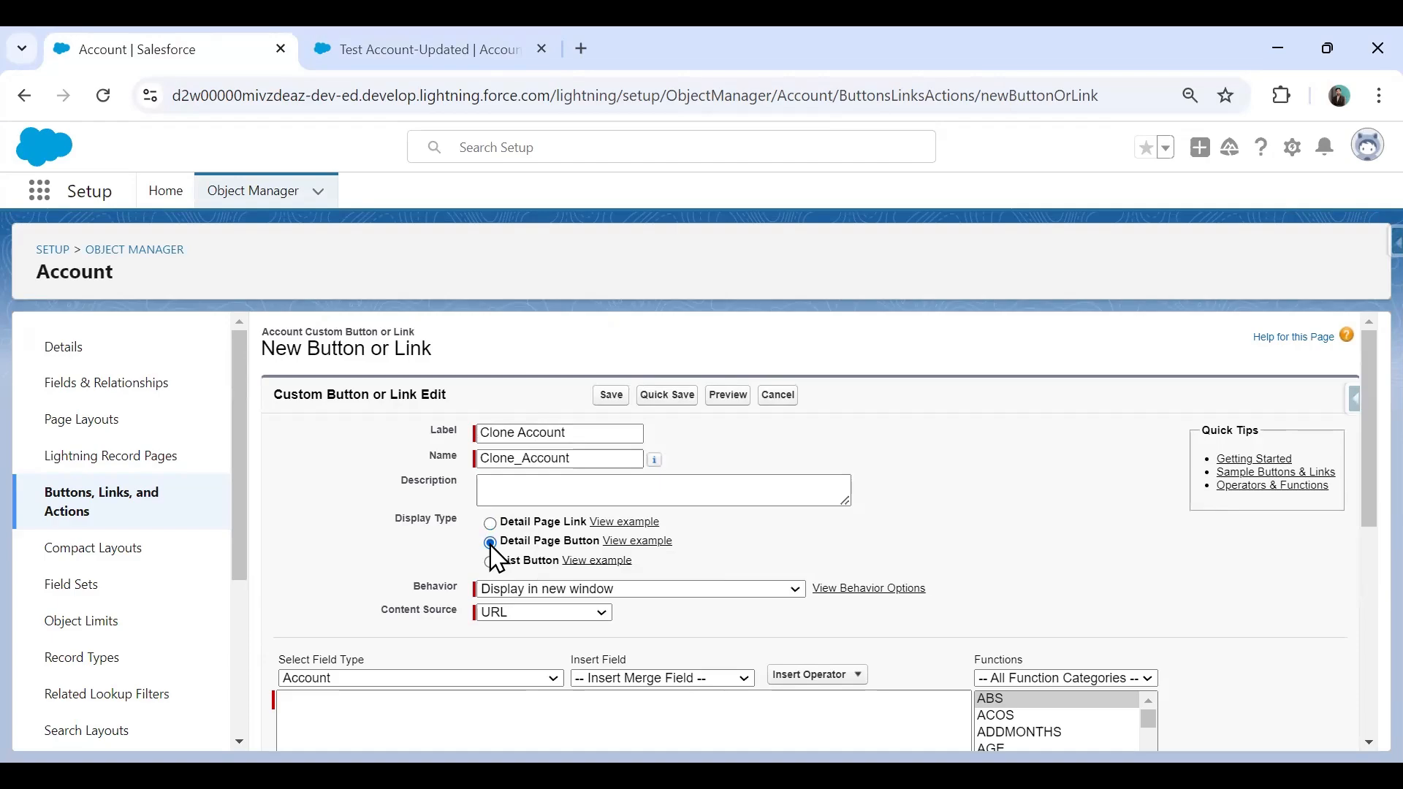
pyautogui.hotkey('ctrl', '-')
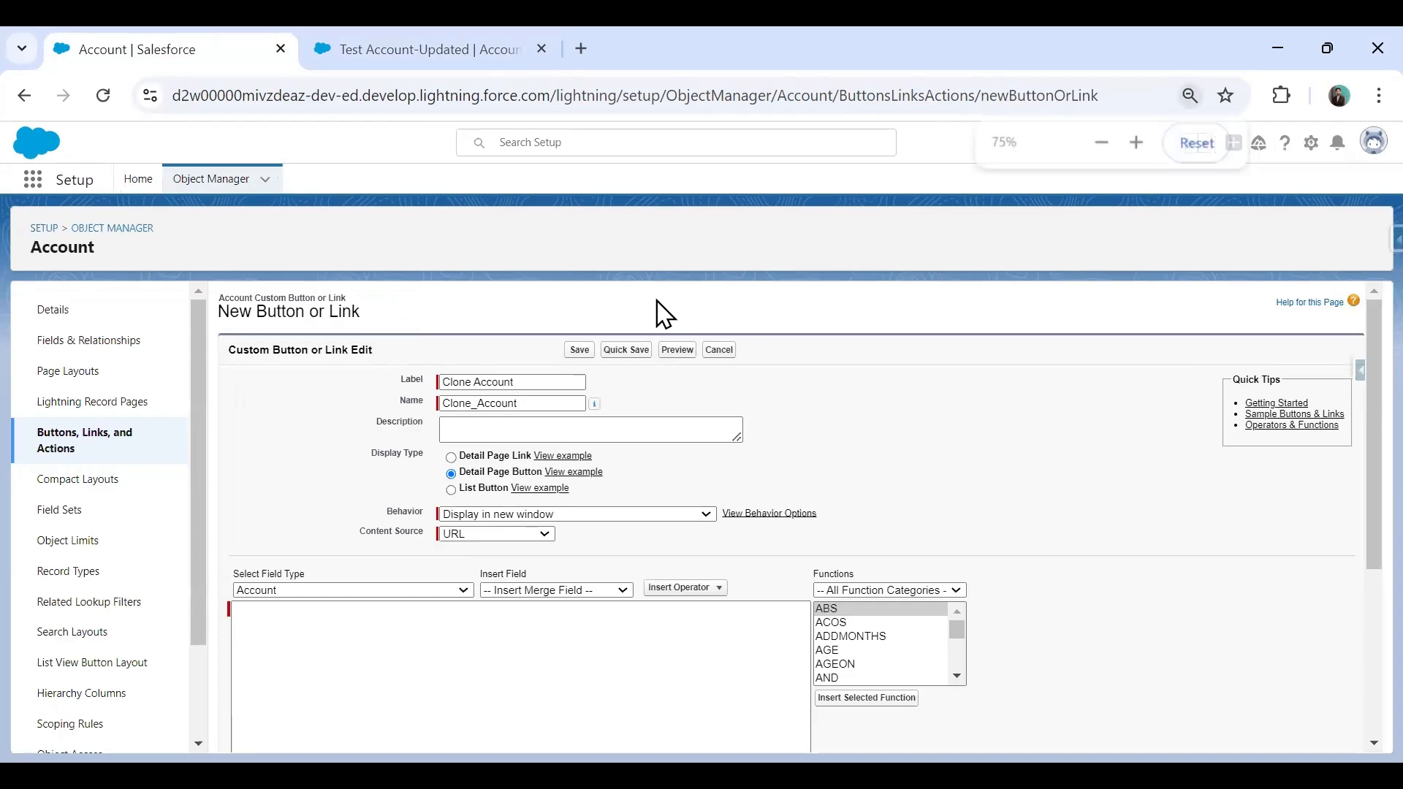
pyautogui.hotkey('ctrl', '-')
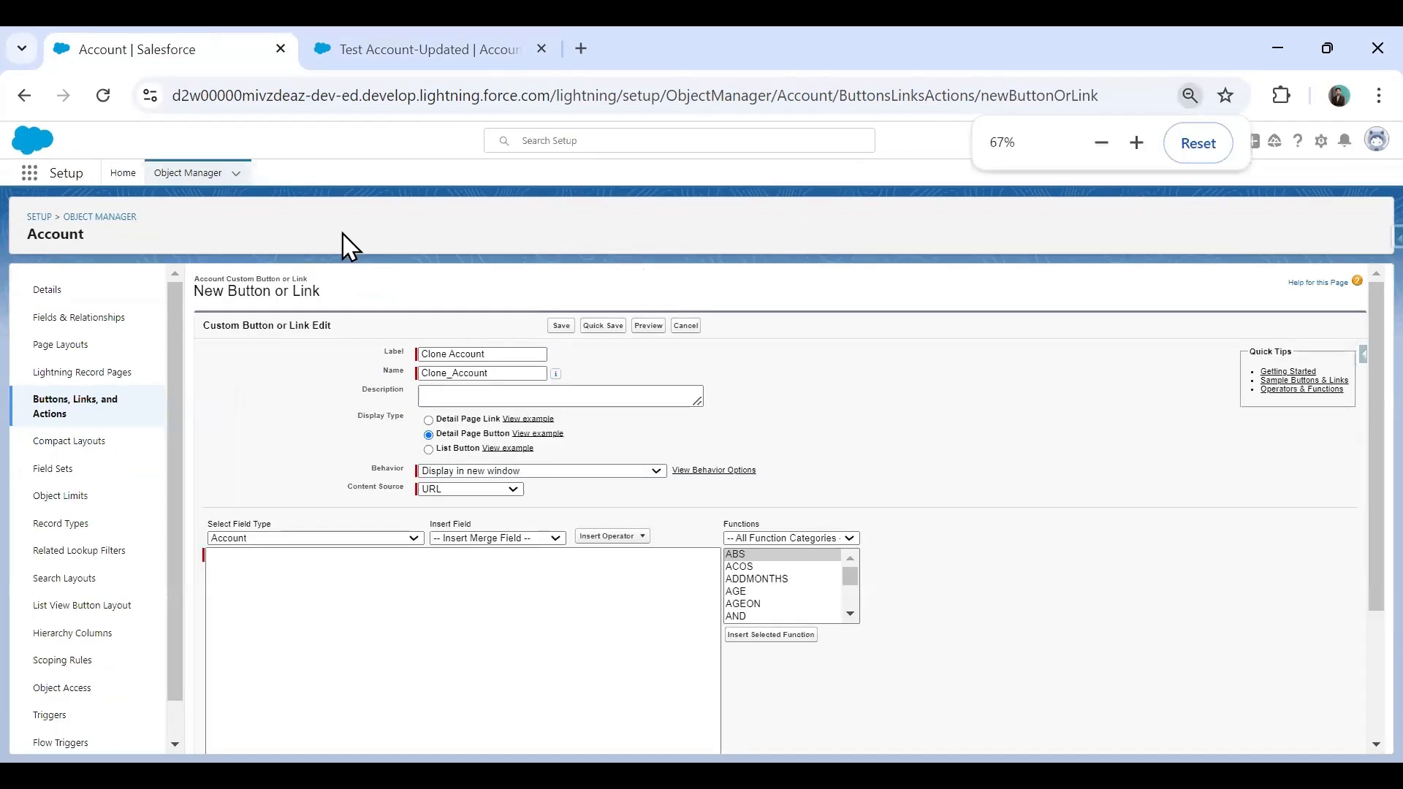
pyautogui.hotkey('ctrl', '0')
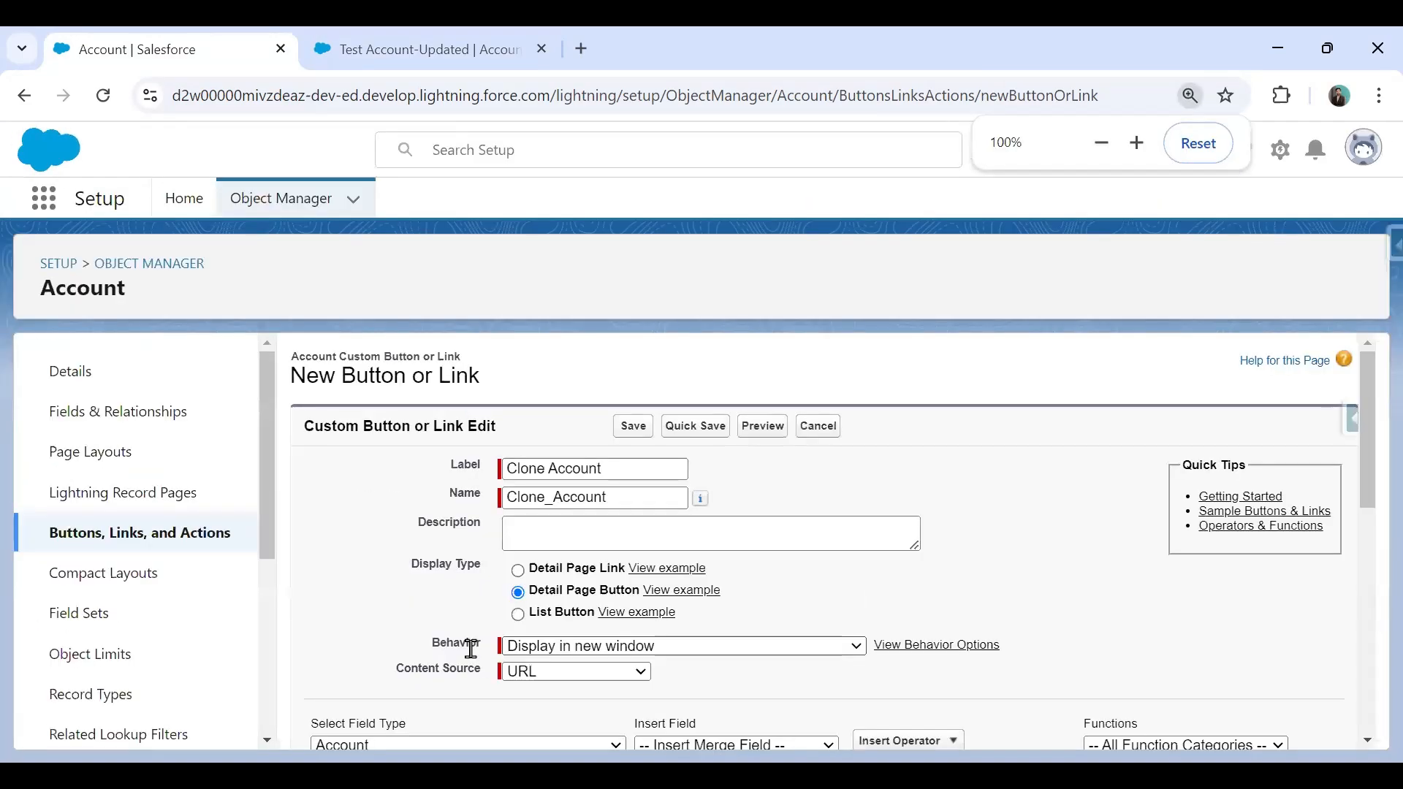
pyautogui.click(601, 650)
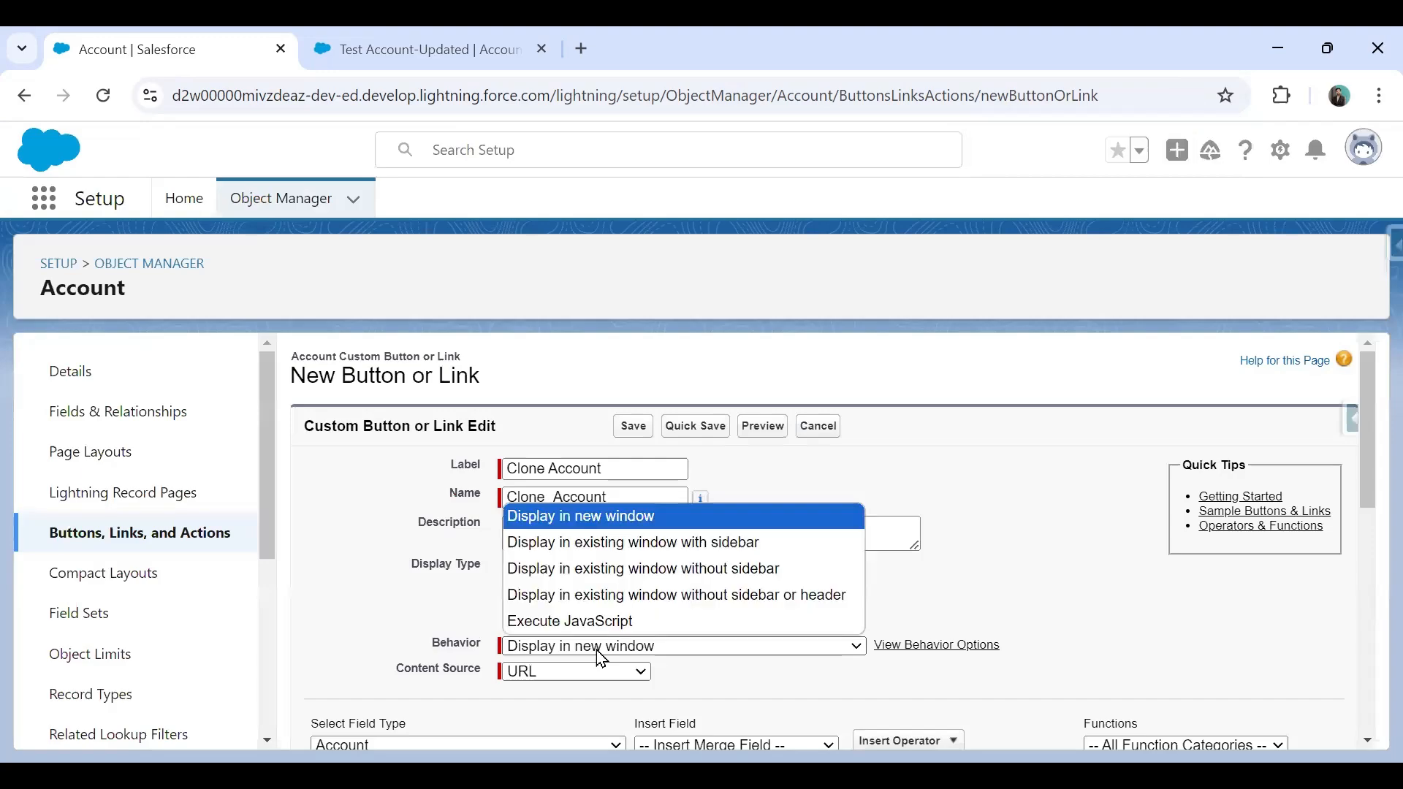
pyautogui.click(605, 594)
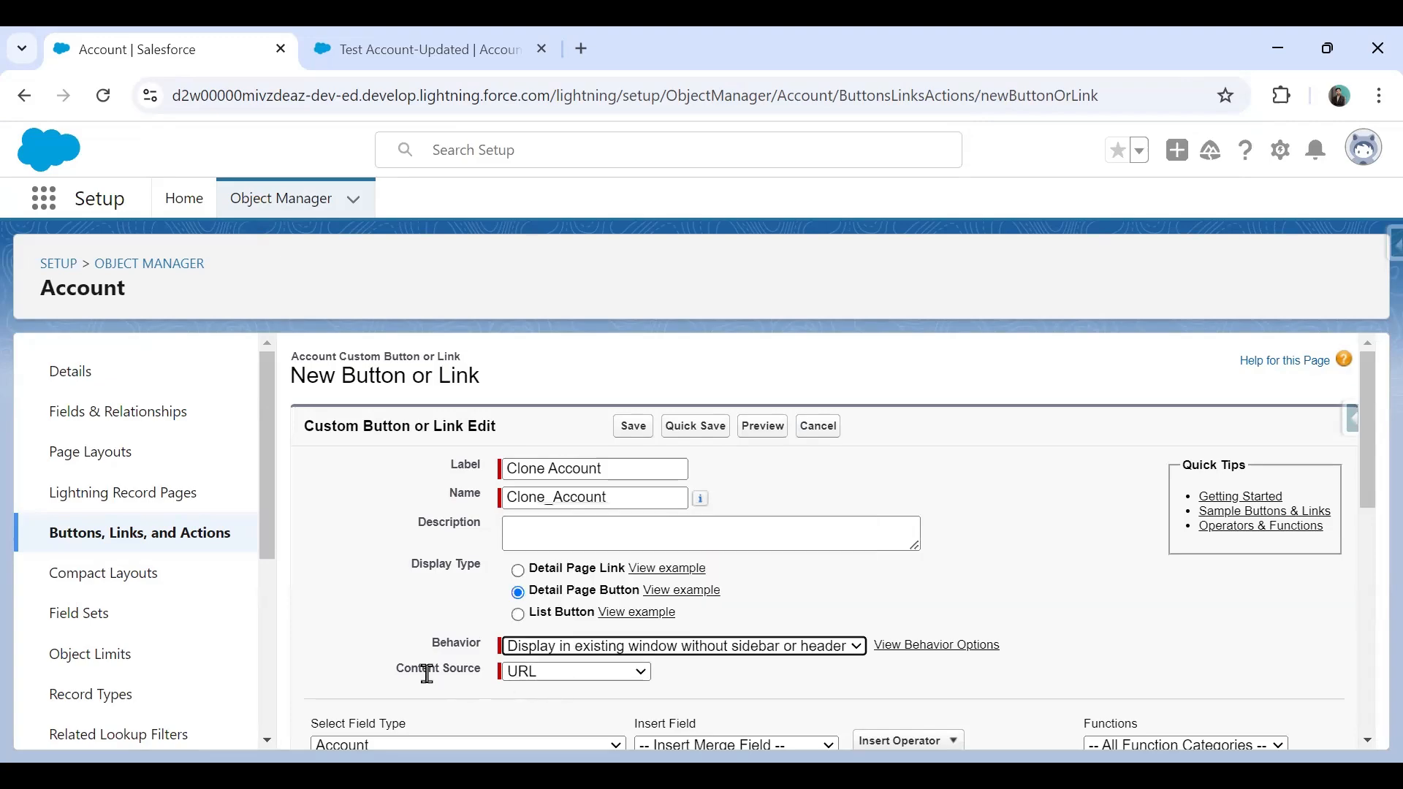
pyautogui.scroll(-1, 730, 595)
pyautogui.click(394, 681)
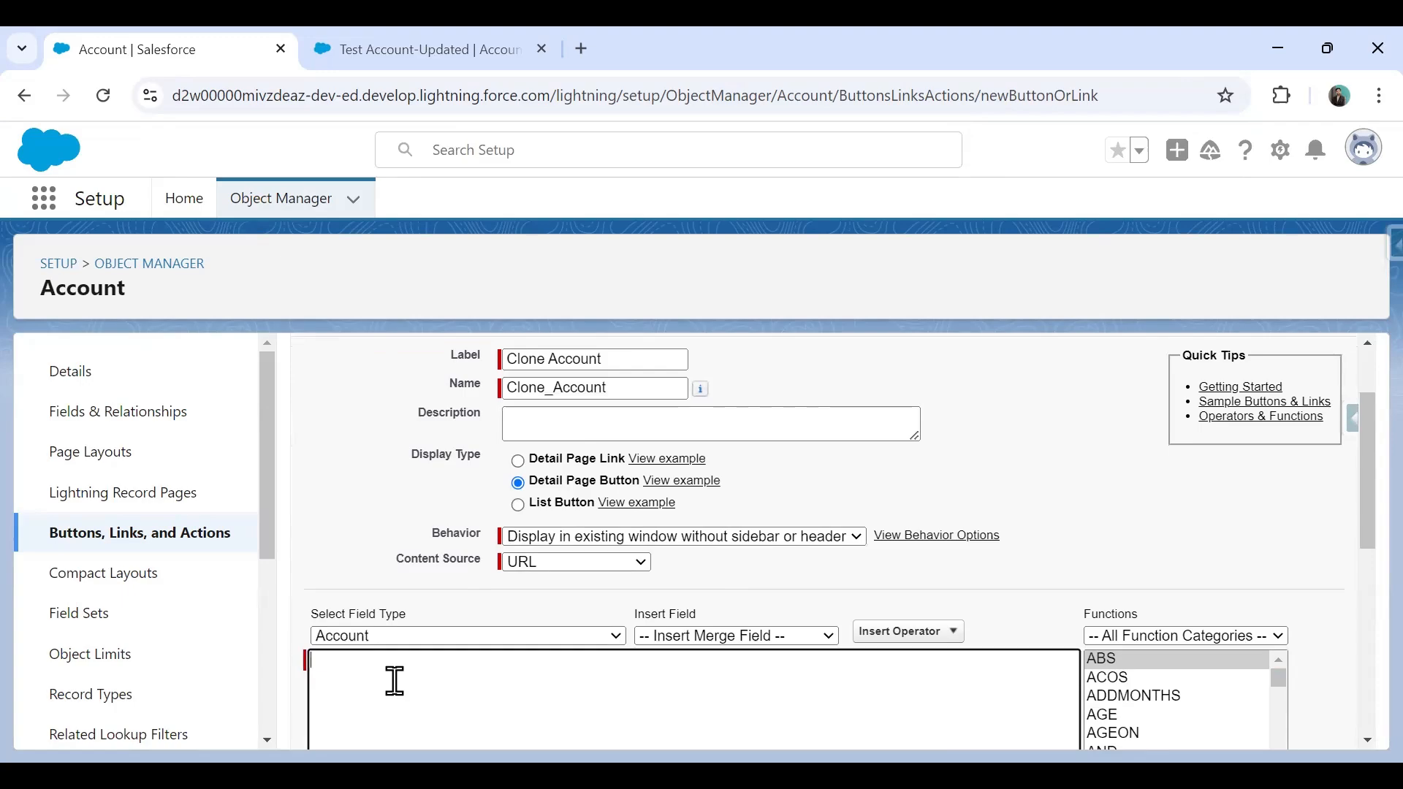
# Enter the button URL /{!Account.Id}/e?clone=1 using the Account ID merge field.
pyautogui.scroll(1, 397, 676)
pyautogui.scroll(-2, 407, 649)
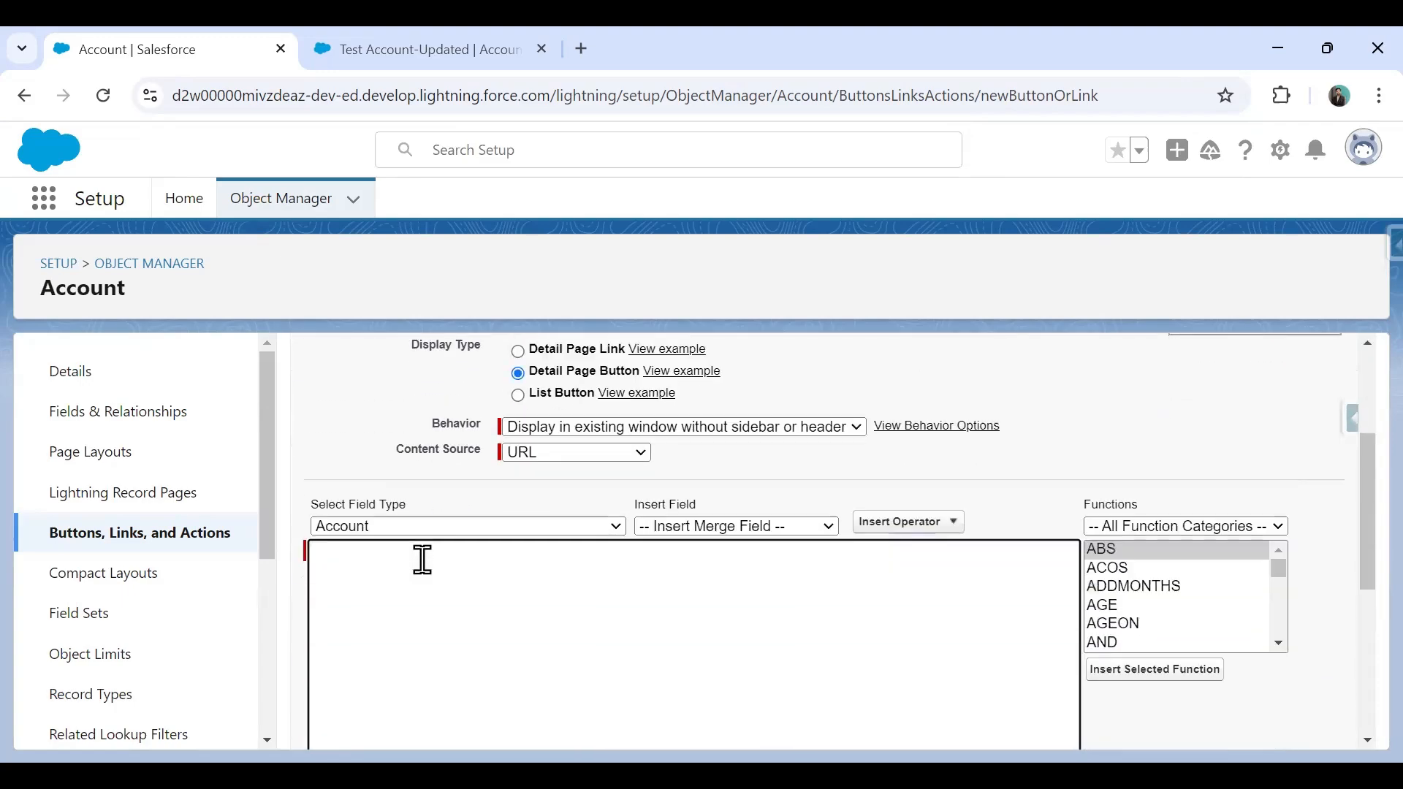
pyautogui.scroll(-3, 420, 555)
pyautogui.scroll(2, 416, 551)
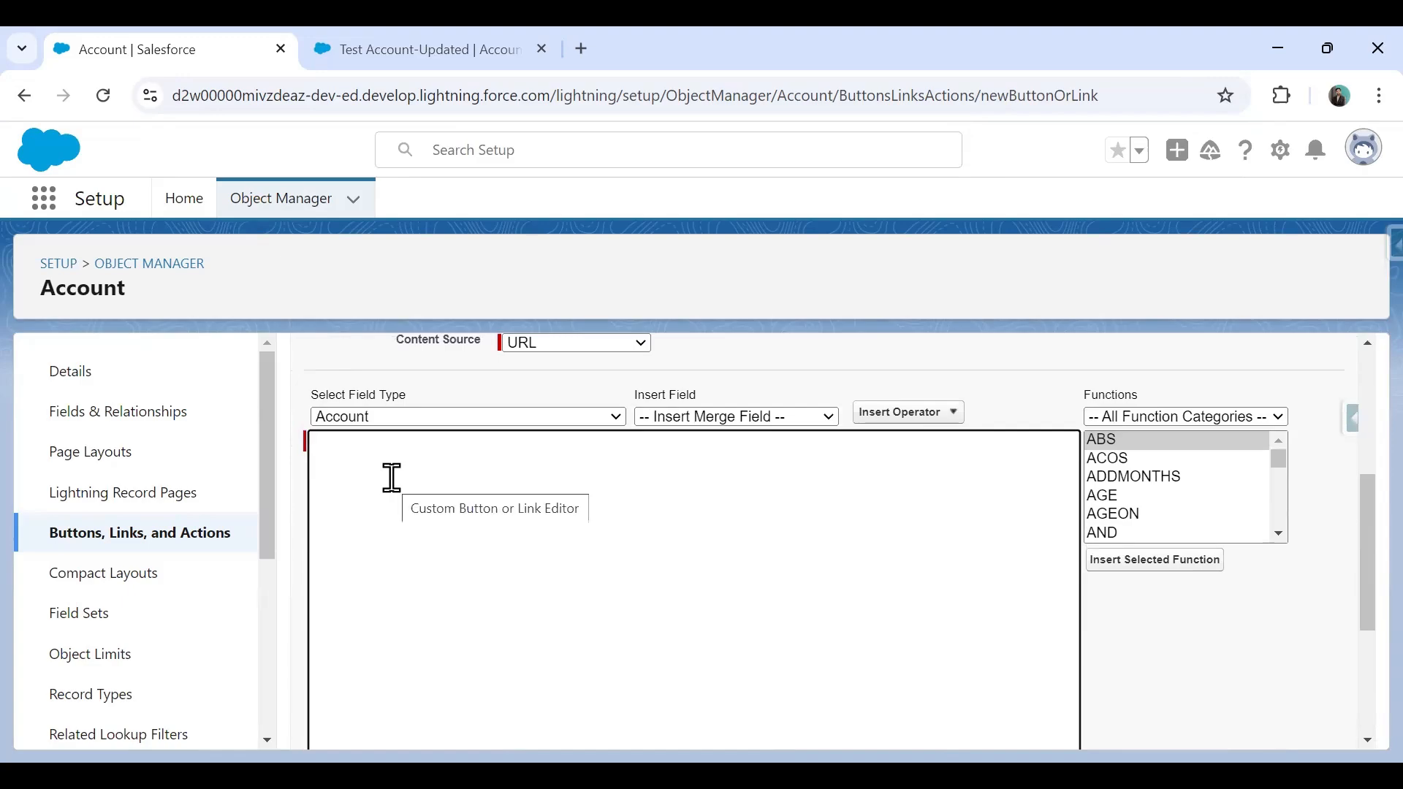
pyautogui.click(392, 478)
pyautogui.write('/')
pyautogui.click(738, 429)
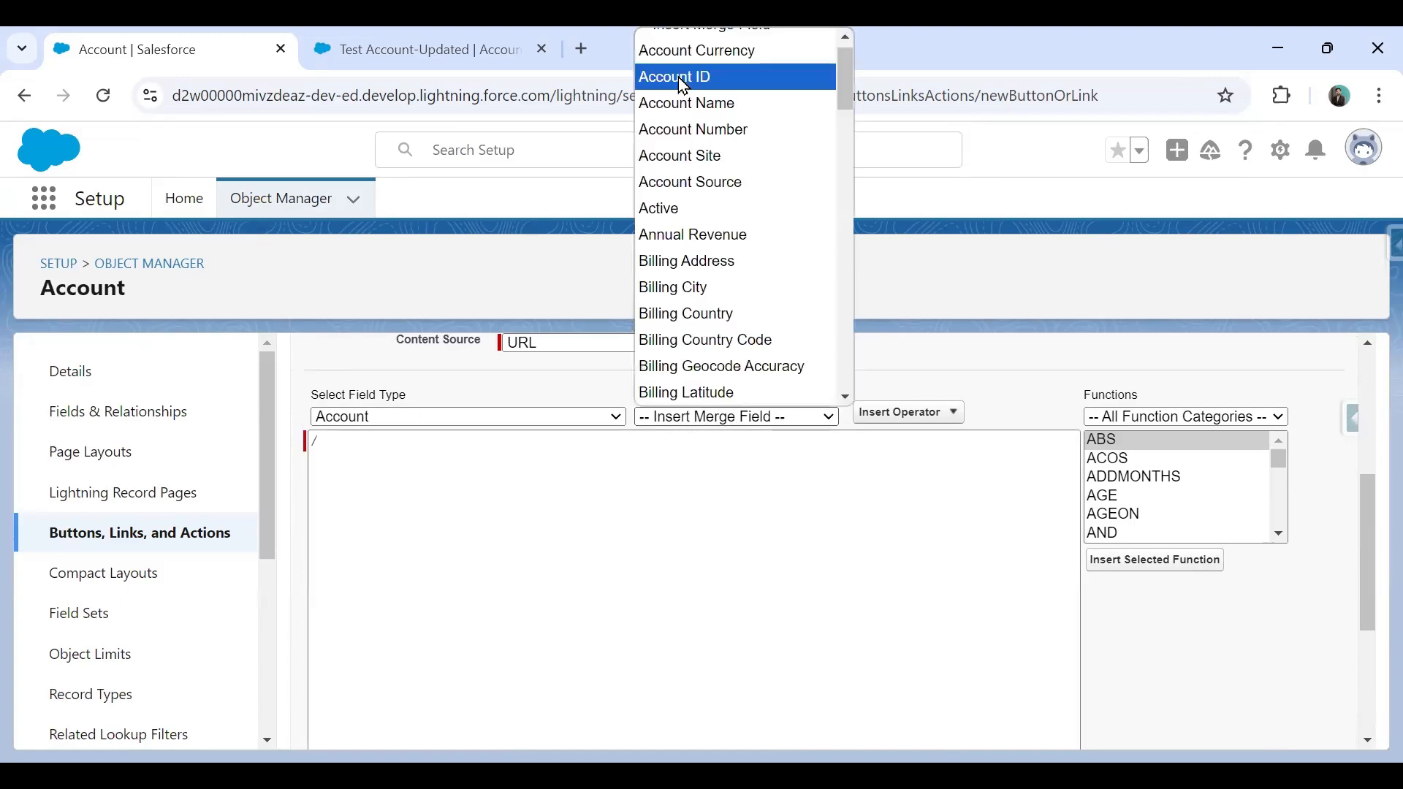
pyautogui.press('Return')
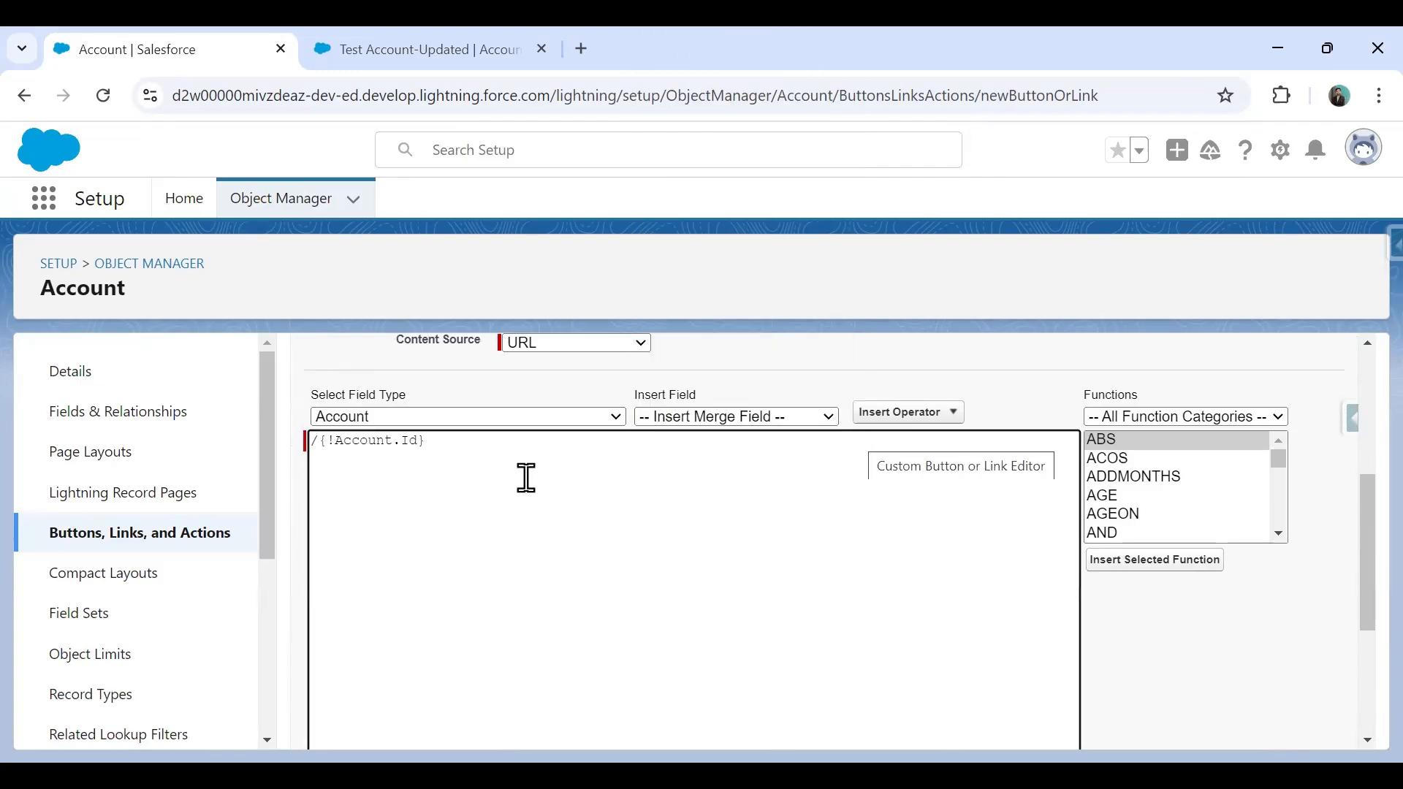
pyautogui.write('/e')
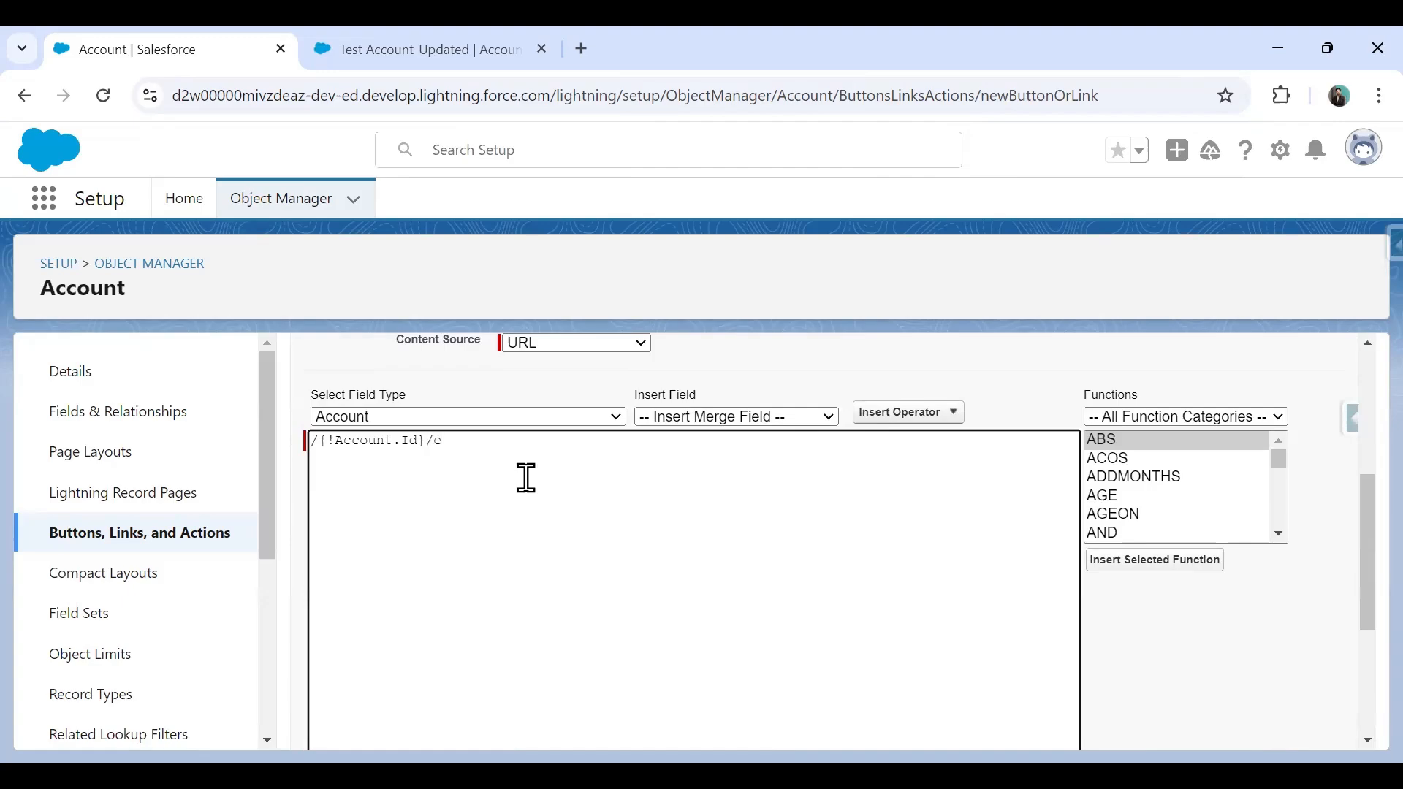
pyautogui.write('?clone=1')
pyautogui.moveTo(514, 442); pyautogui.dragTo(289, 453)
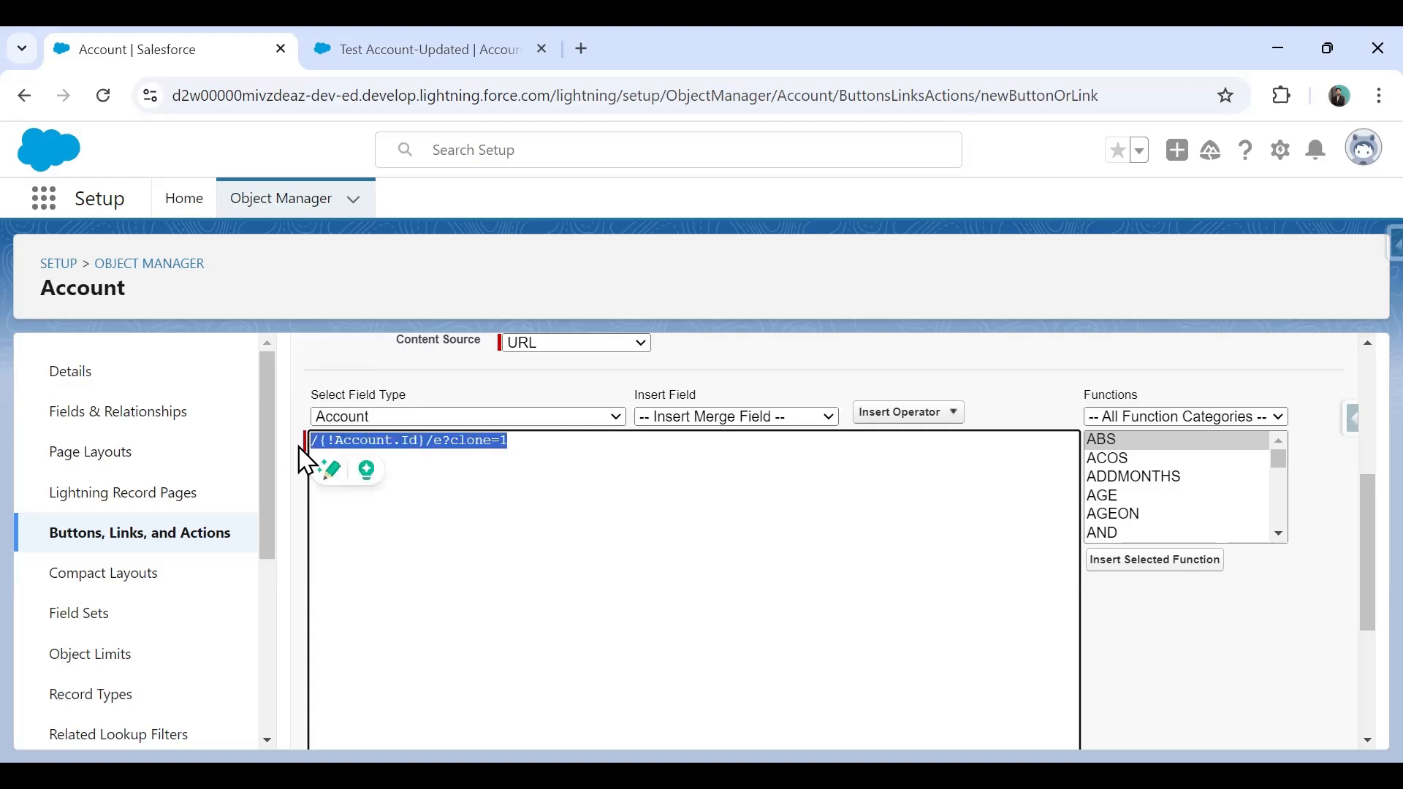
# Confirm no syntax errors, save the Clone Account button, and return to Test Account-Updated.
pyautogui.click(422, 44)
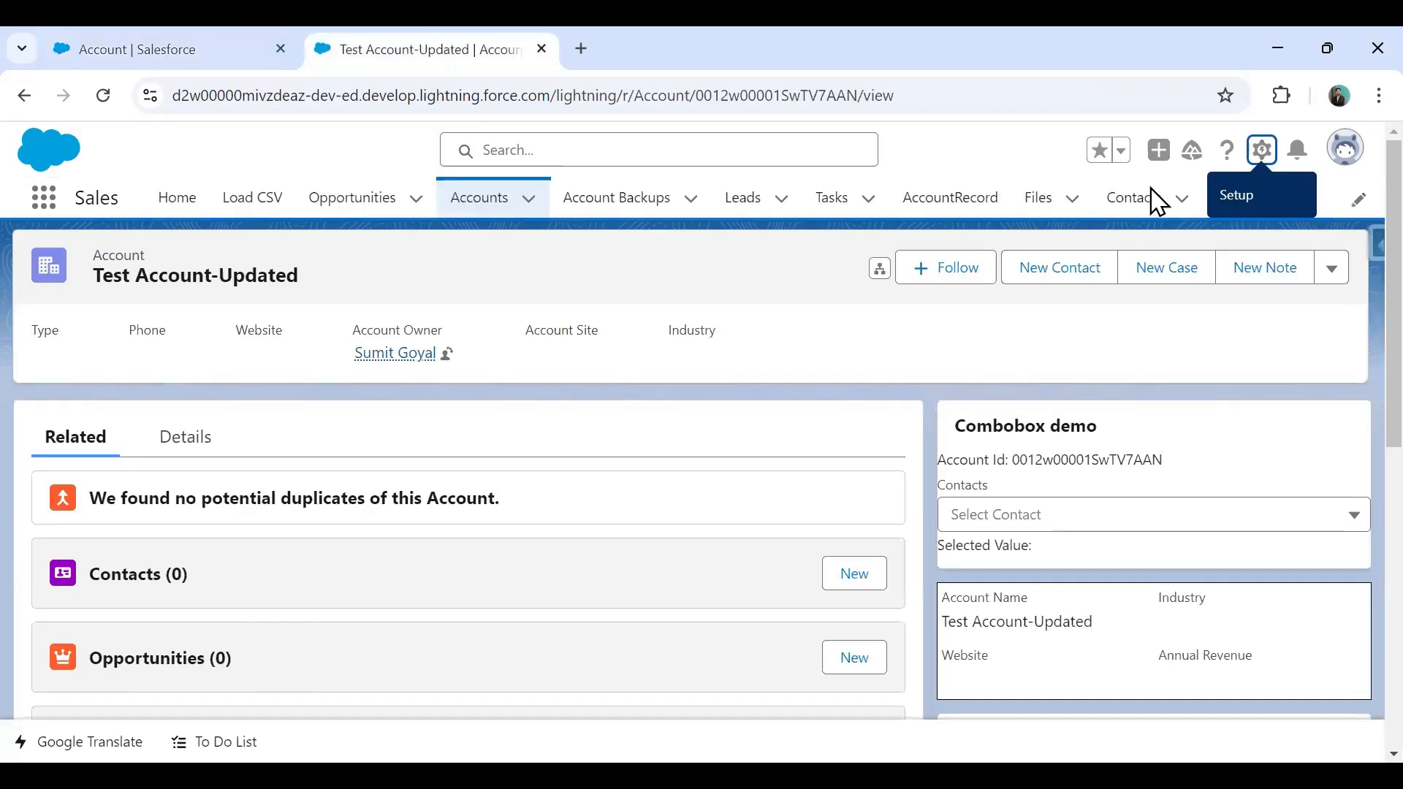
pyautogui.click(62, 45)
pyautogui.click(502, 524)
pyautogui.scroll(-5, 502, 523)
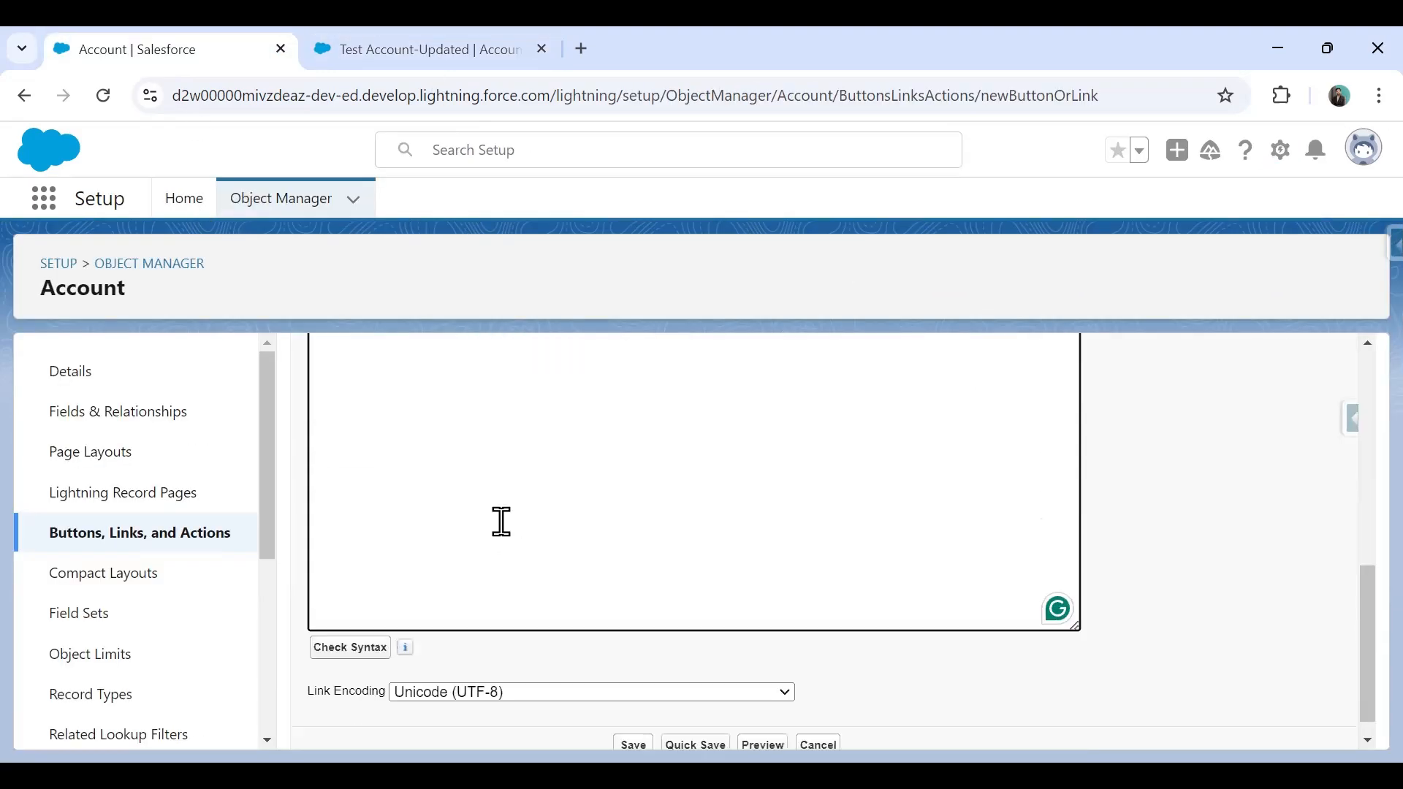
pyautogui.click(351, 625)
pyautogui.moveTo(329, 645); pyautogui.dragTo(501, 667)
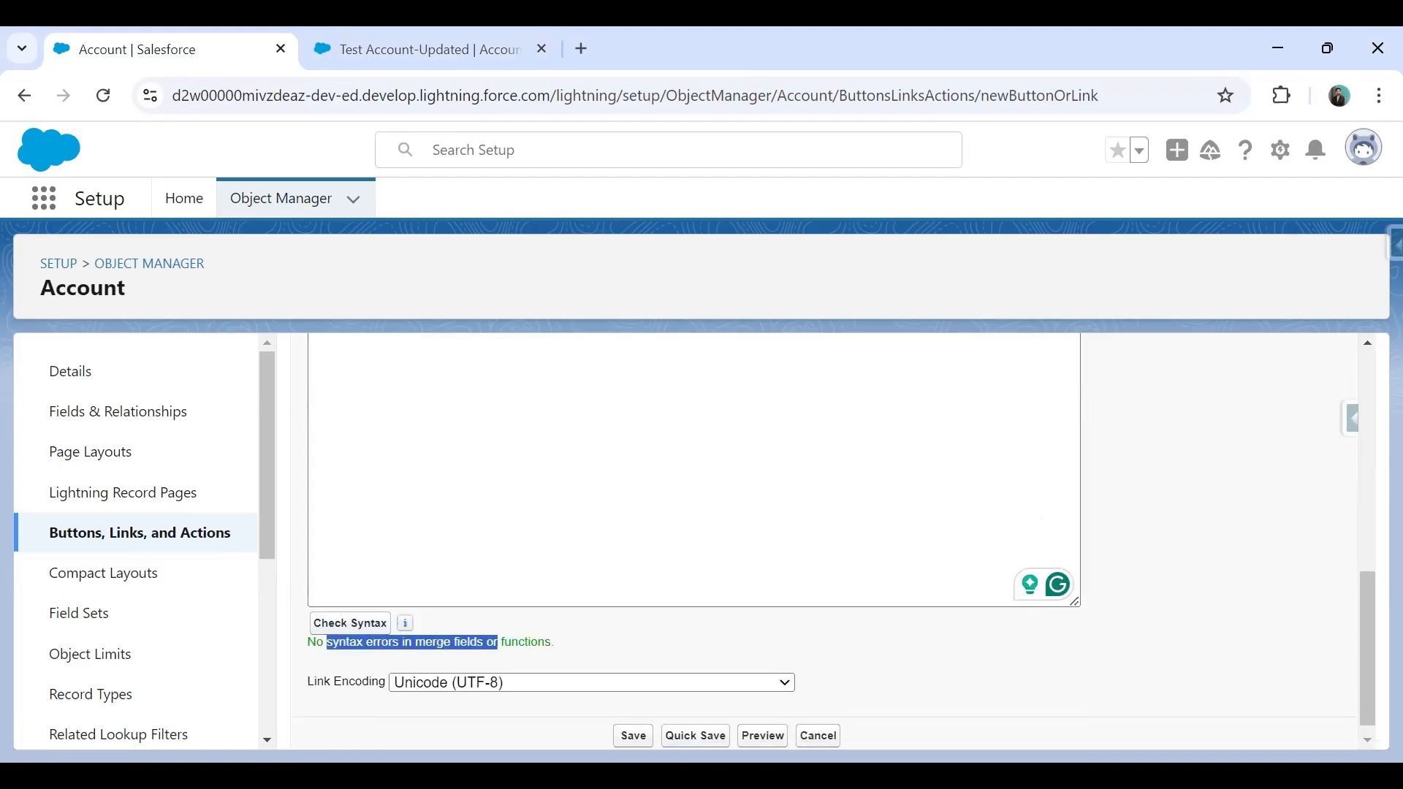
pyautogui.click(633, 739)
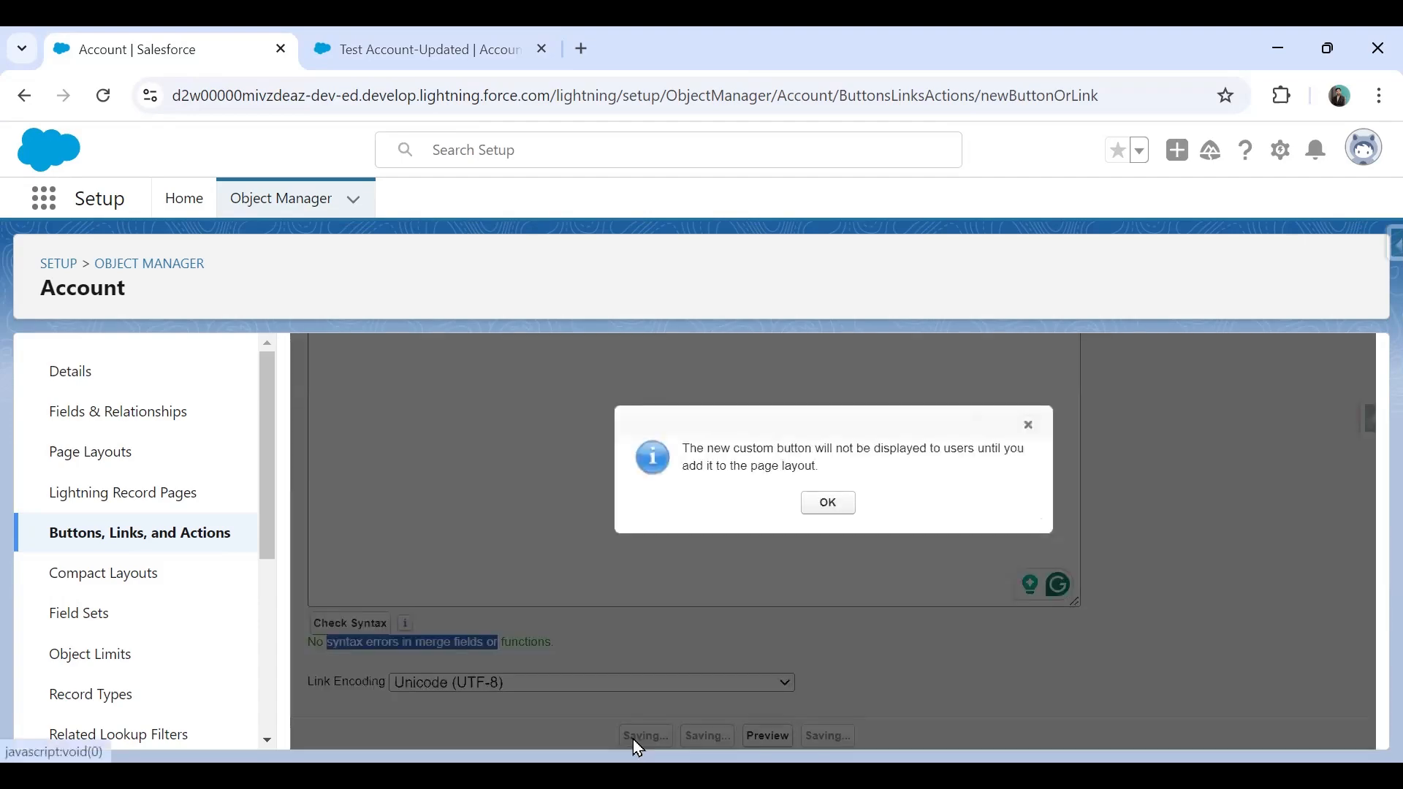
pyautogui.click(829, 505)
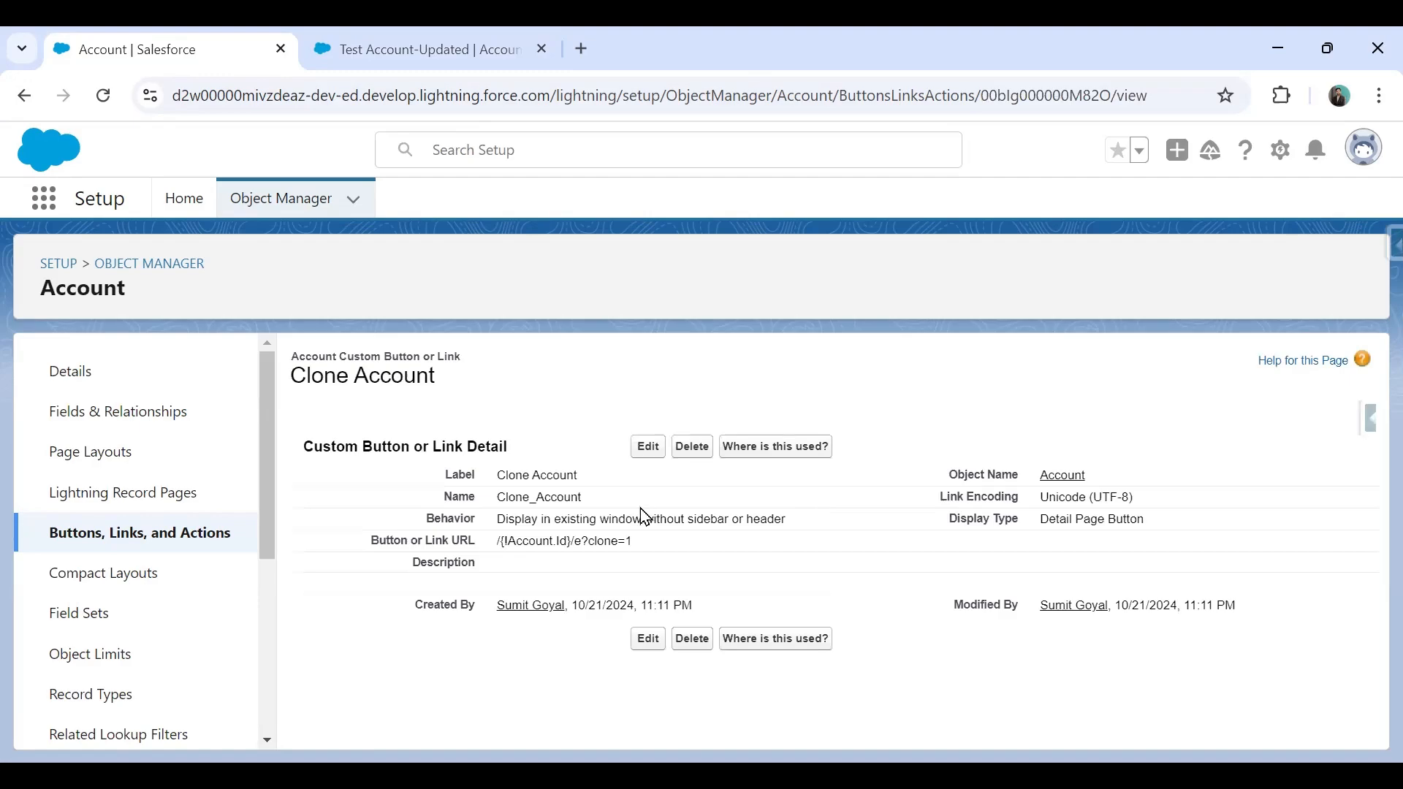
pyautogui.click(403, 51)
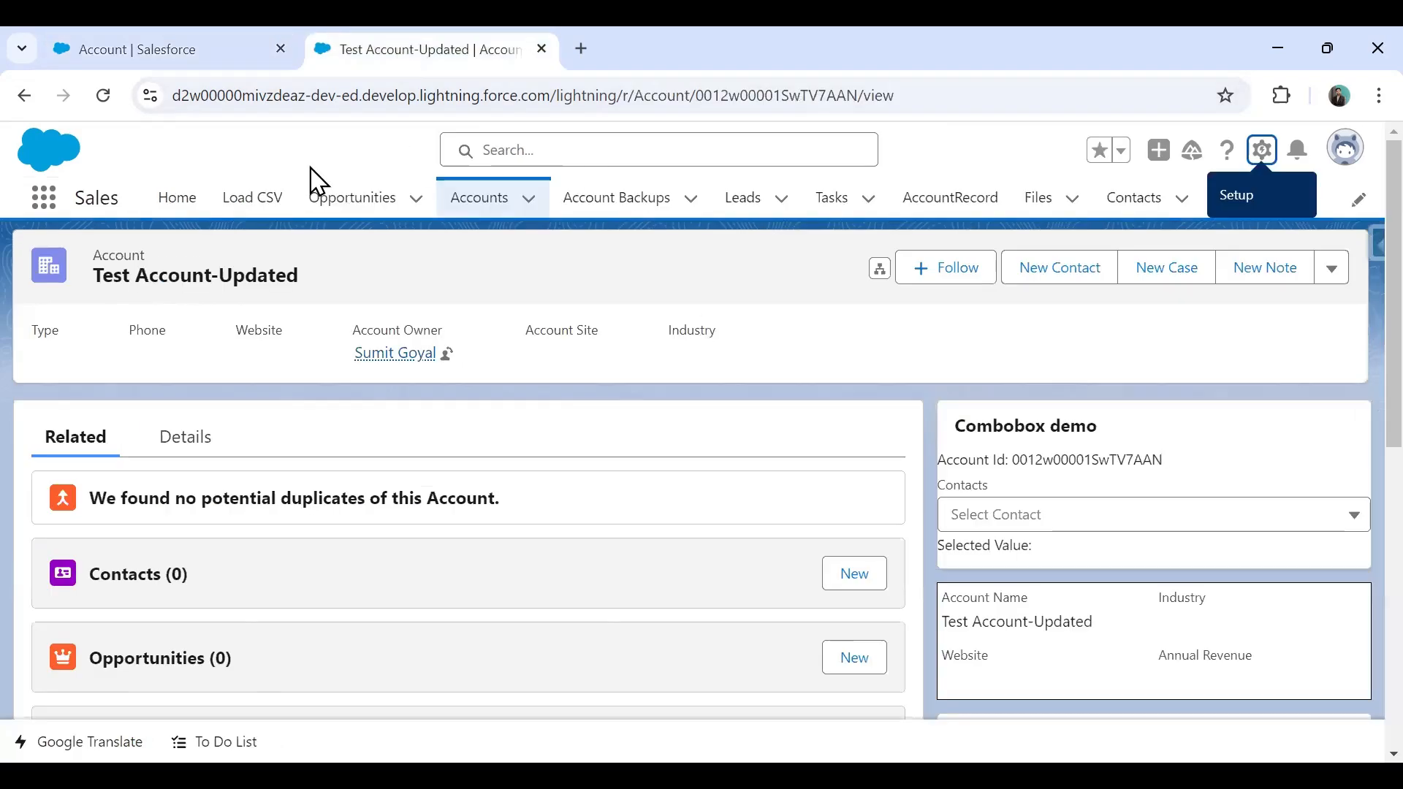
# Review the Account page layouts, then open Test Account-Updated's record page in Edit Page.
pyautogui.click(168, 51)
pyautogui.click(105, 469)
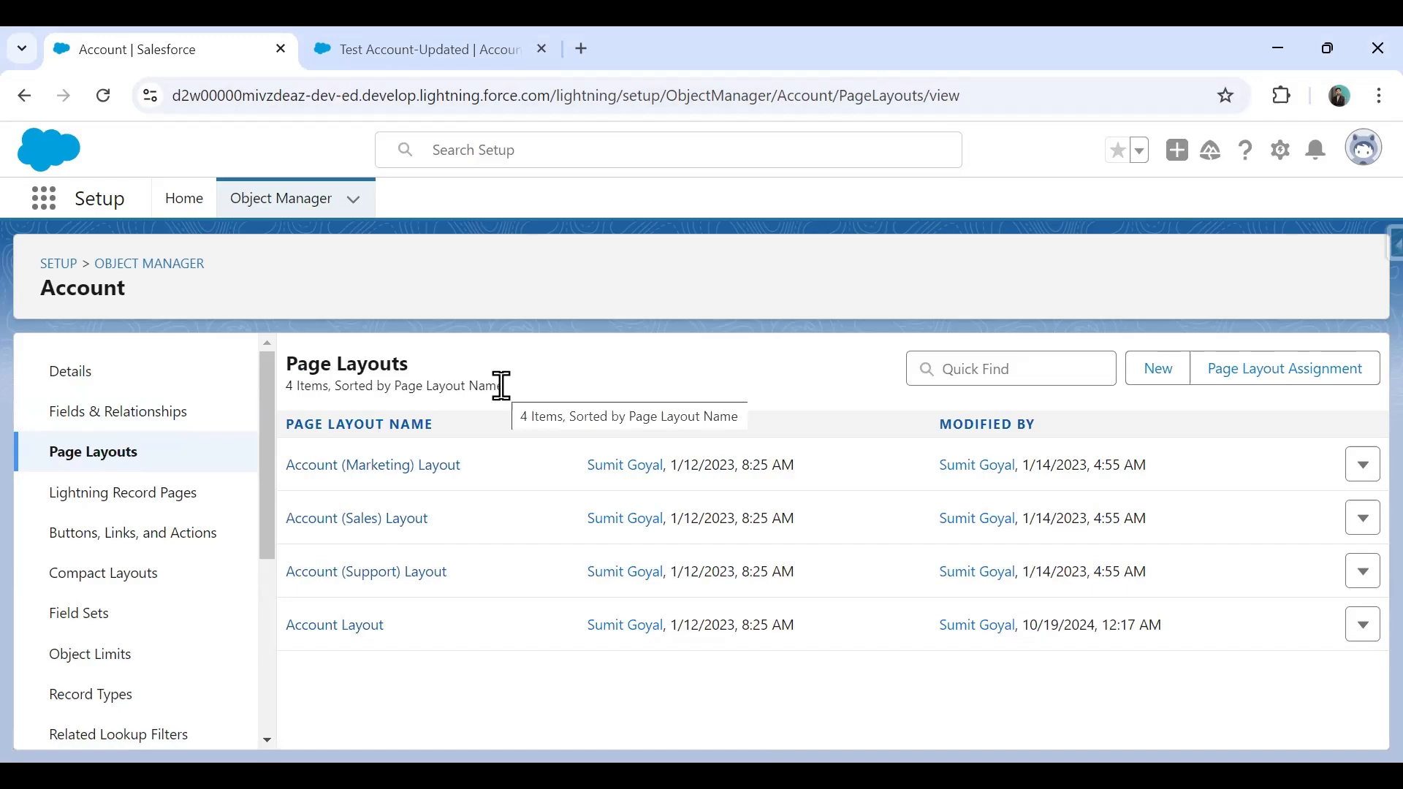
pyautogui.click(401, 54)
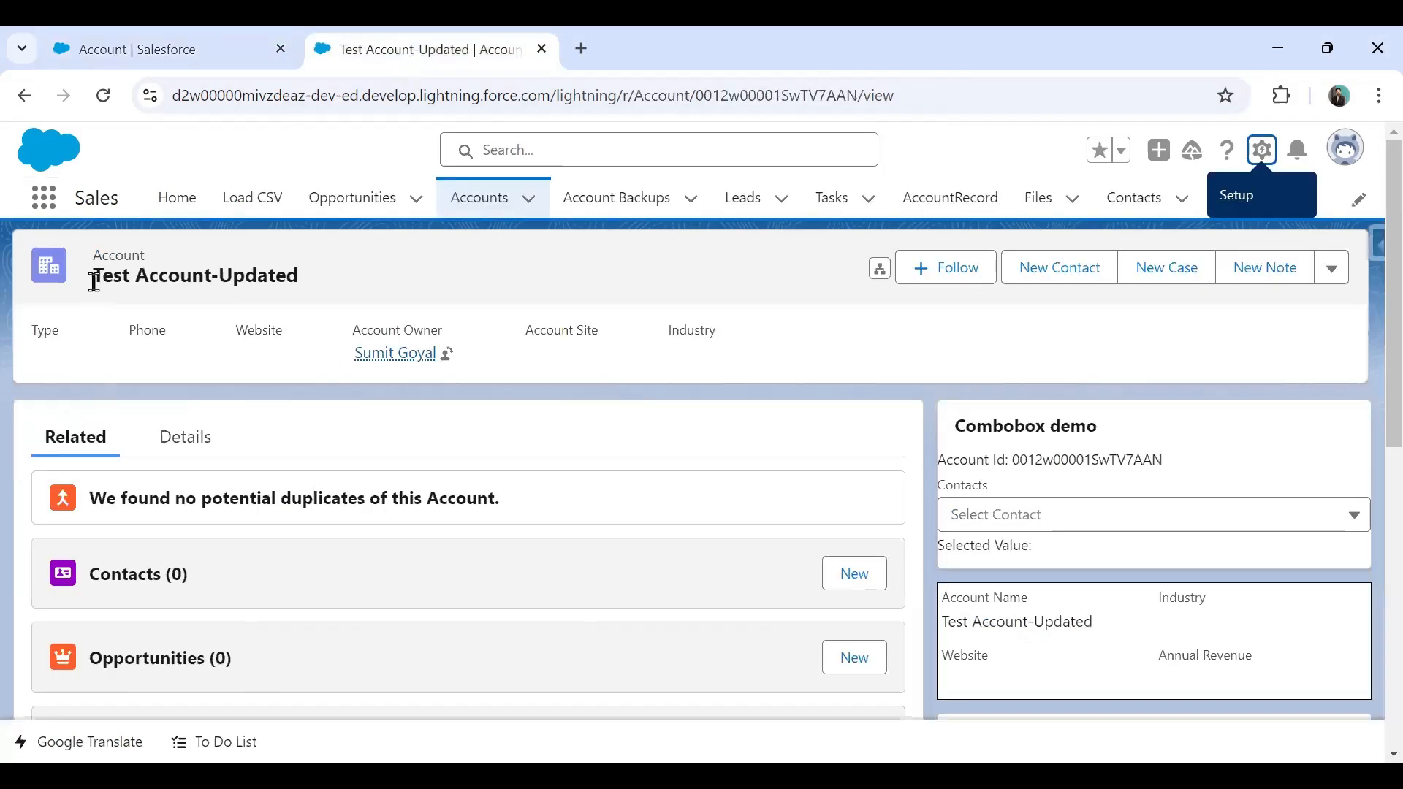
pyautogui.click(1265, 156)
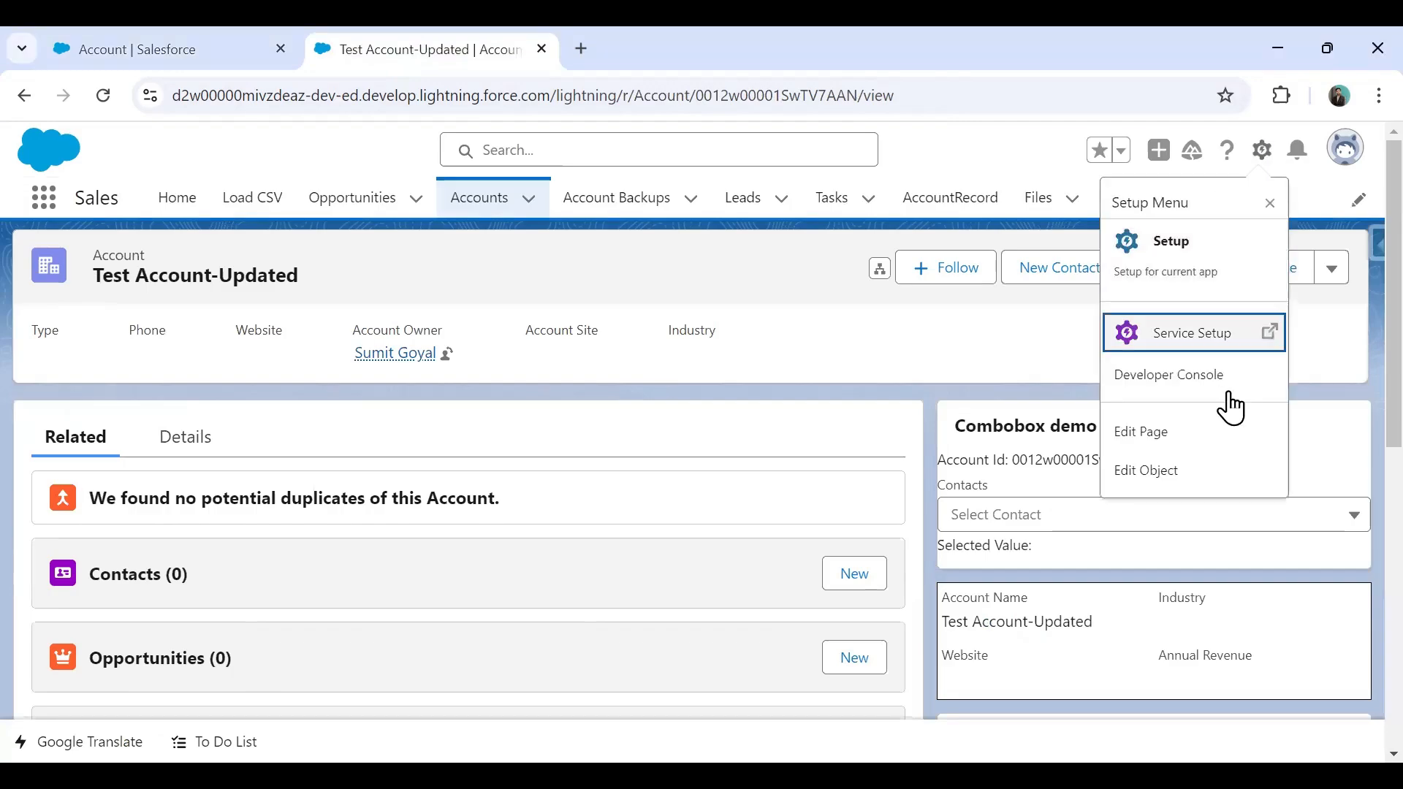
pyautogui.click(1173, 451)
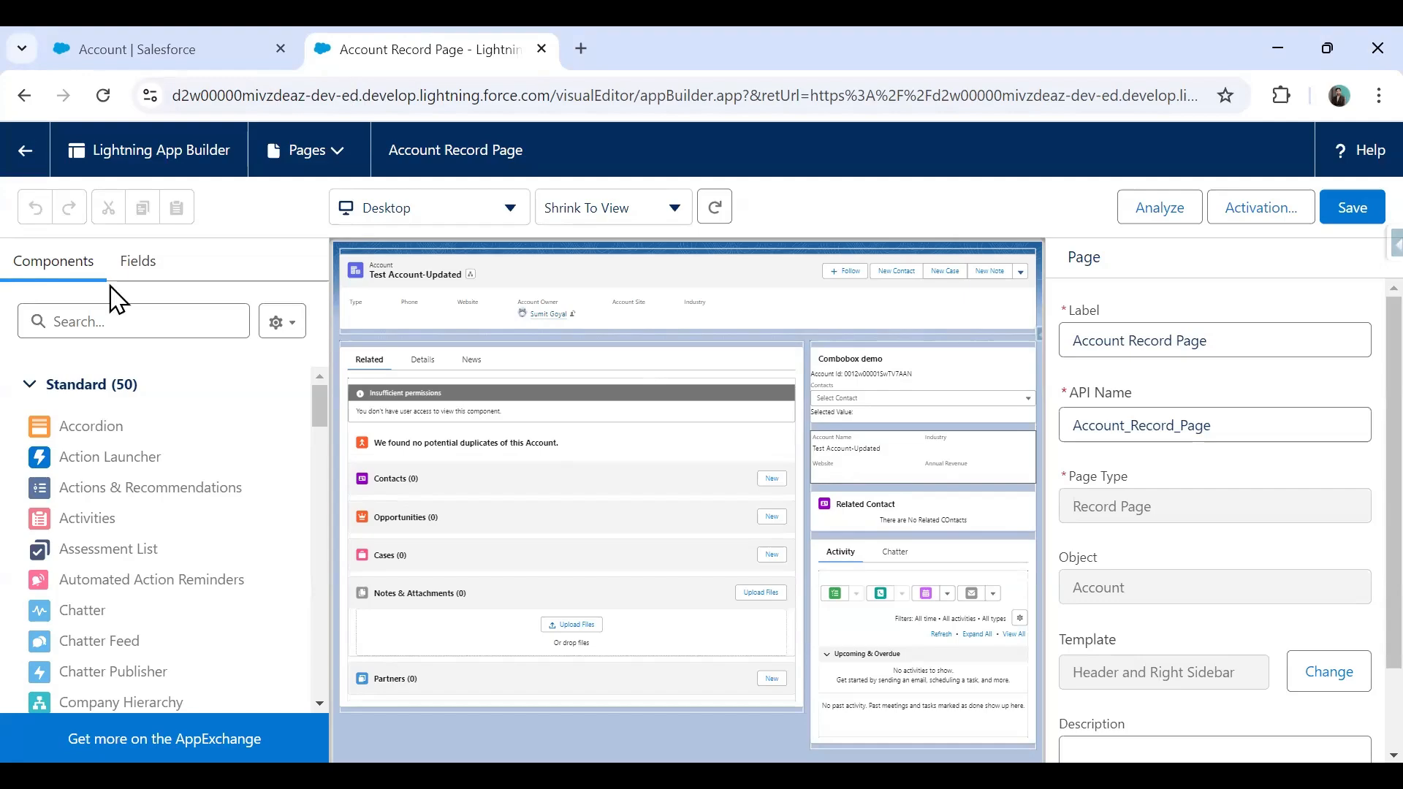
# Confirm the Details tab's Record Detail component uses Account Layout, then view the Account Page Layouts list.
pyautogui.click(423, 373)
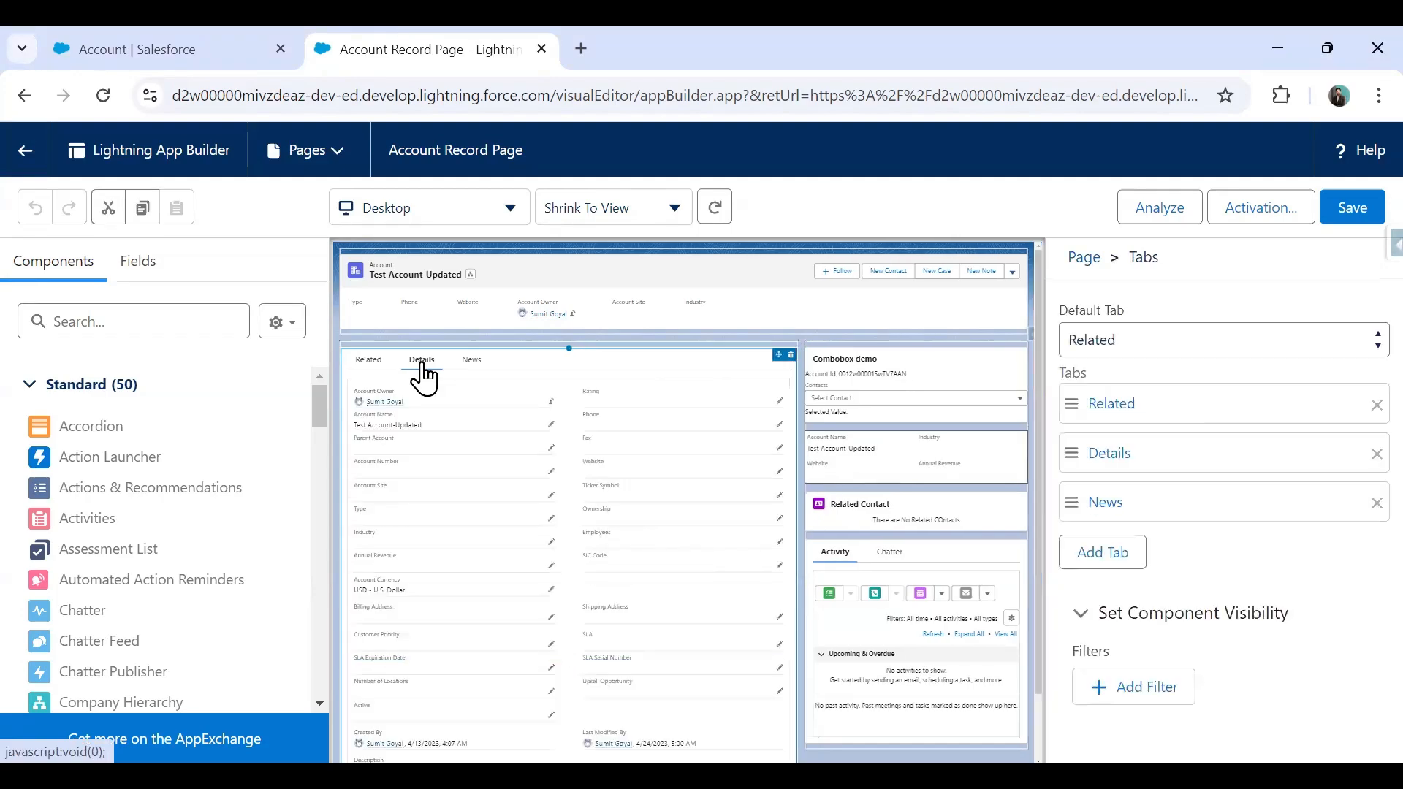
pyautogui.click(454, 404)
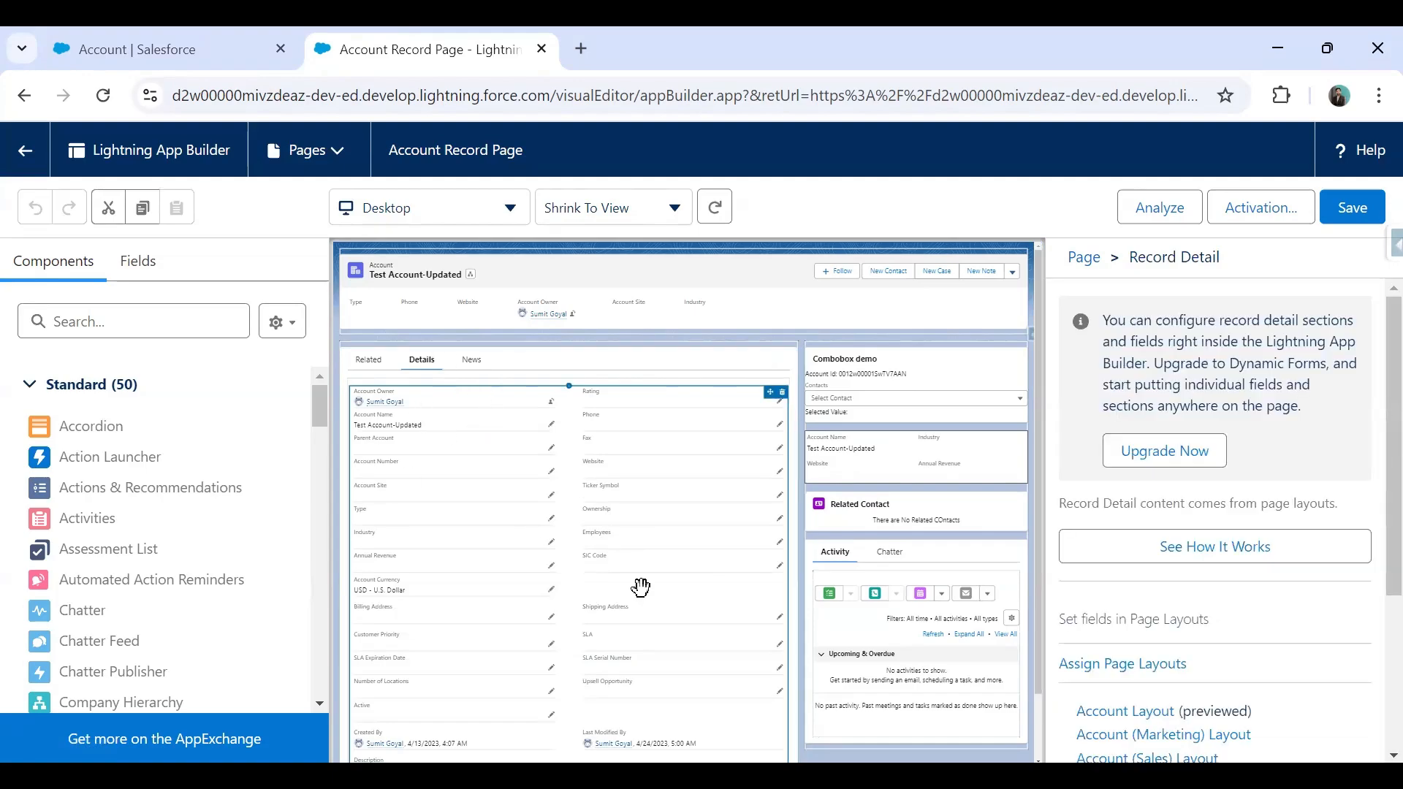
pyautogui.scroll(-2, 1354, 398)
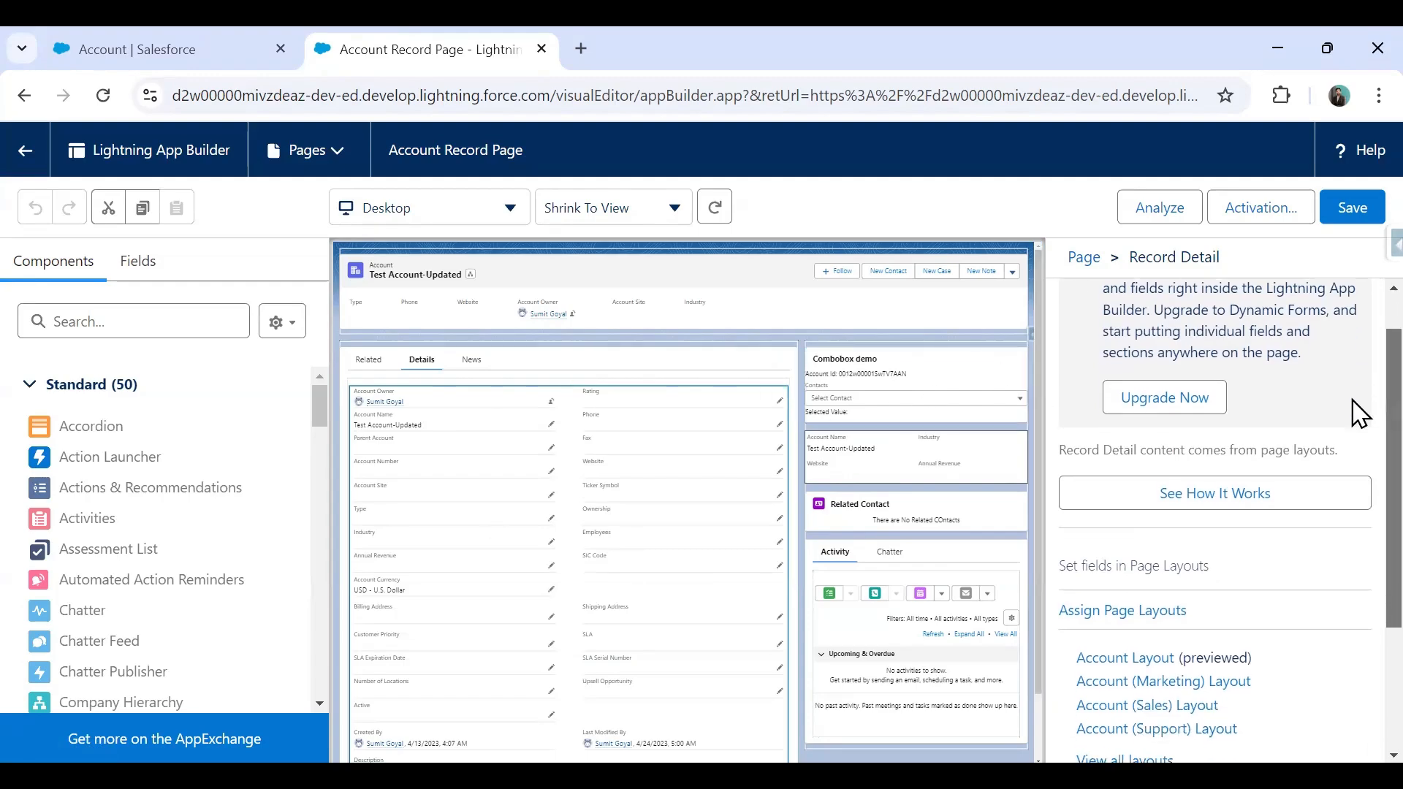
pyautogui.scroll(-1, 1358, 486)
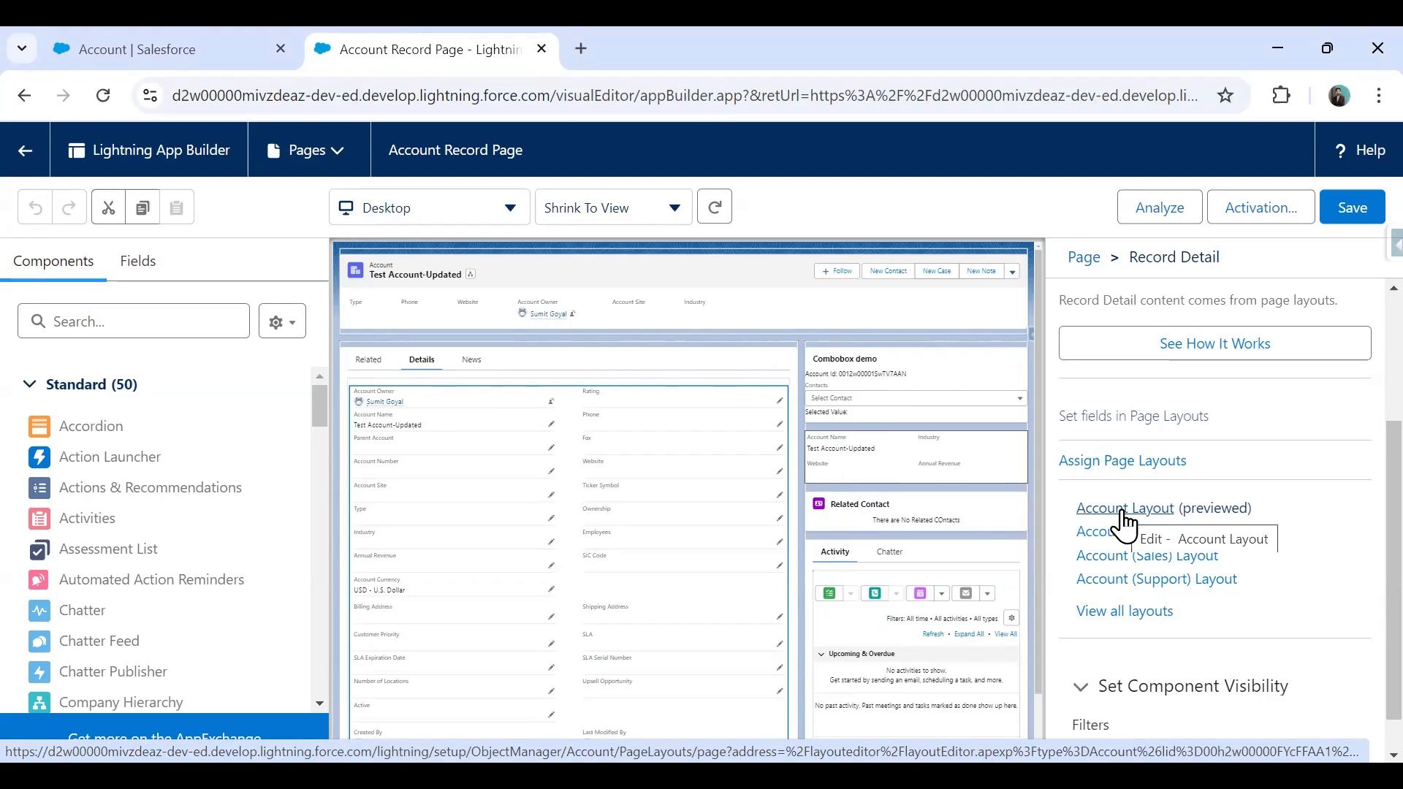
pyautogui.click(113, 35)
pyautogui.hotkey('ctrl', 'Tab')
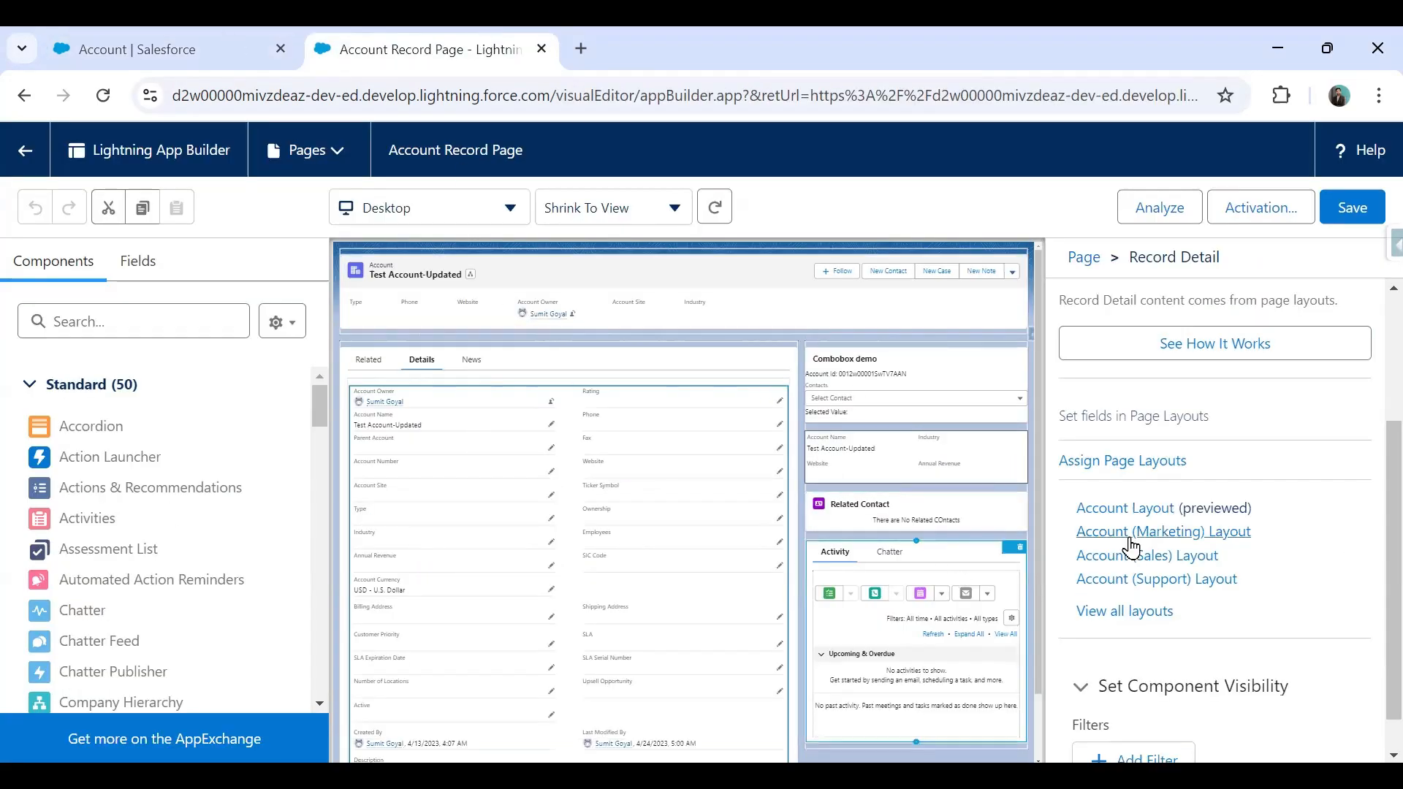
pyautogui.click(249, 37)
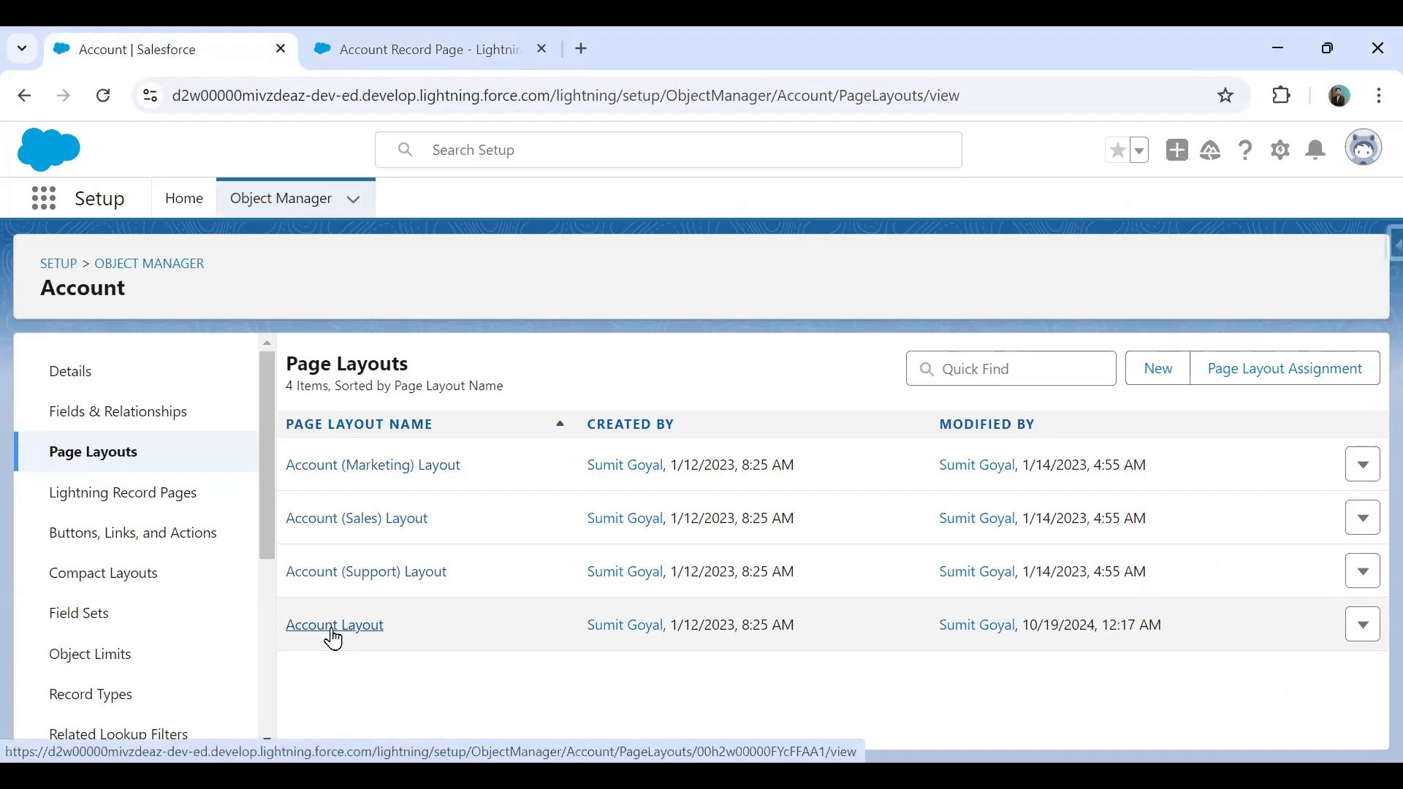
# In Account Layout, drag Clone Account into the Mobile & Lightning Actions section.
pyautogui.click(333, 629)
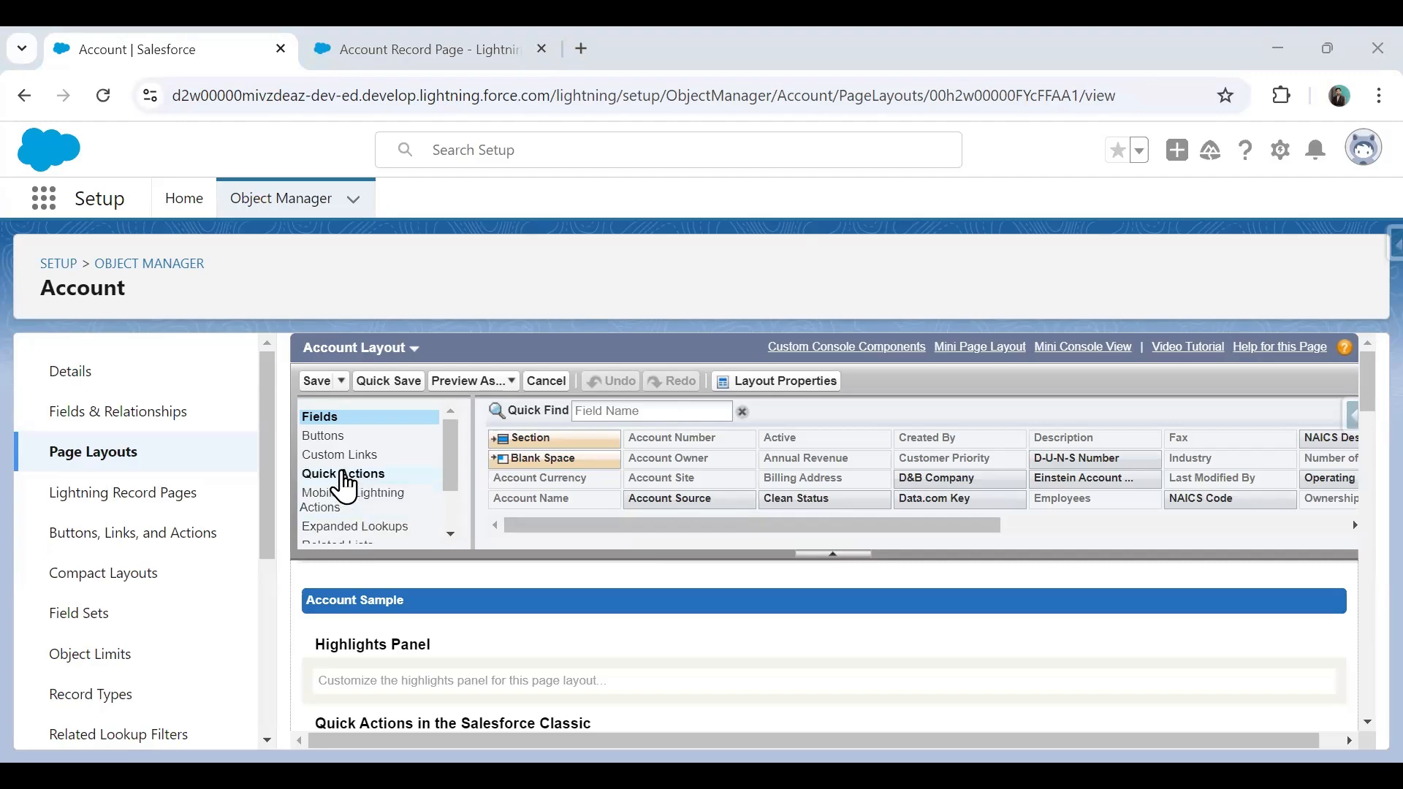
pyautogui.scroll(-3, 380, 497)
pyautogui.scroll(3, 344, 483)
pyautogui.click(327, 437)
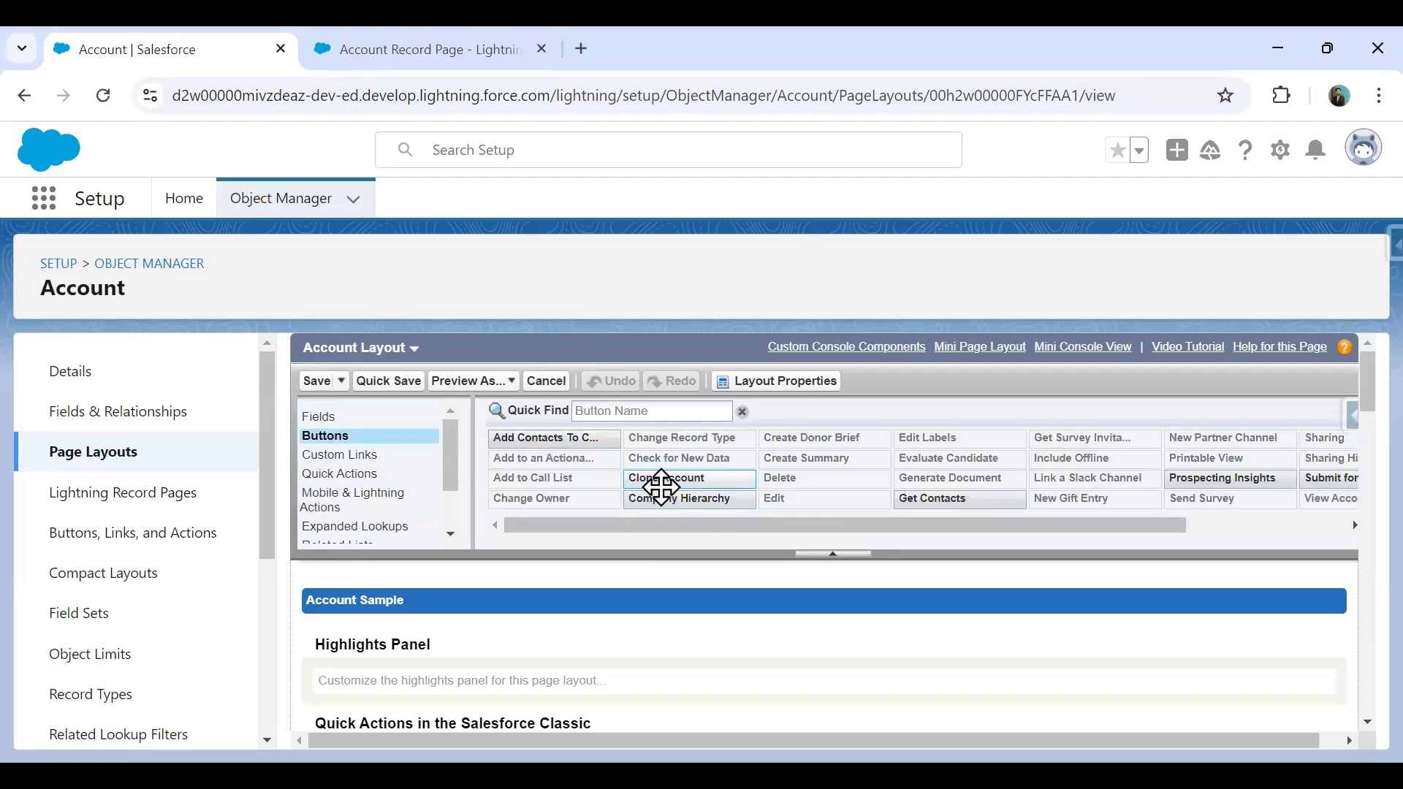
pyautogui.click(365, 474)
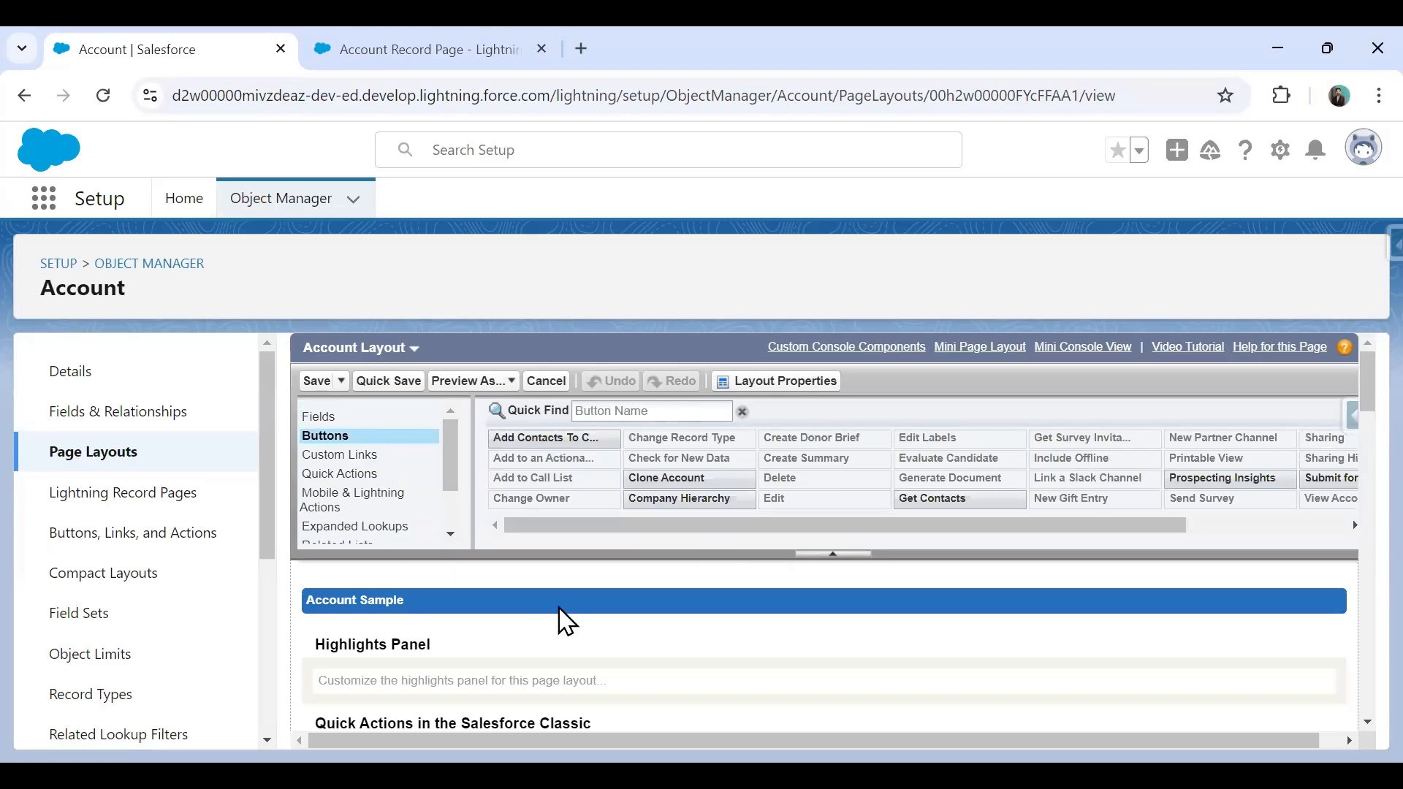
pyautogui.click(341, 503)
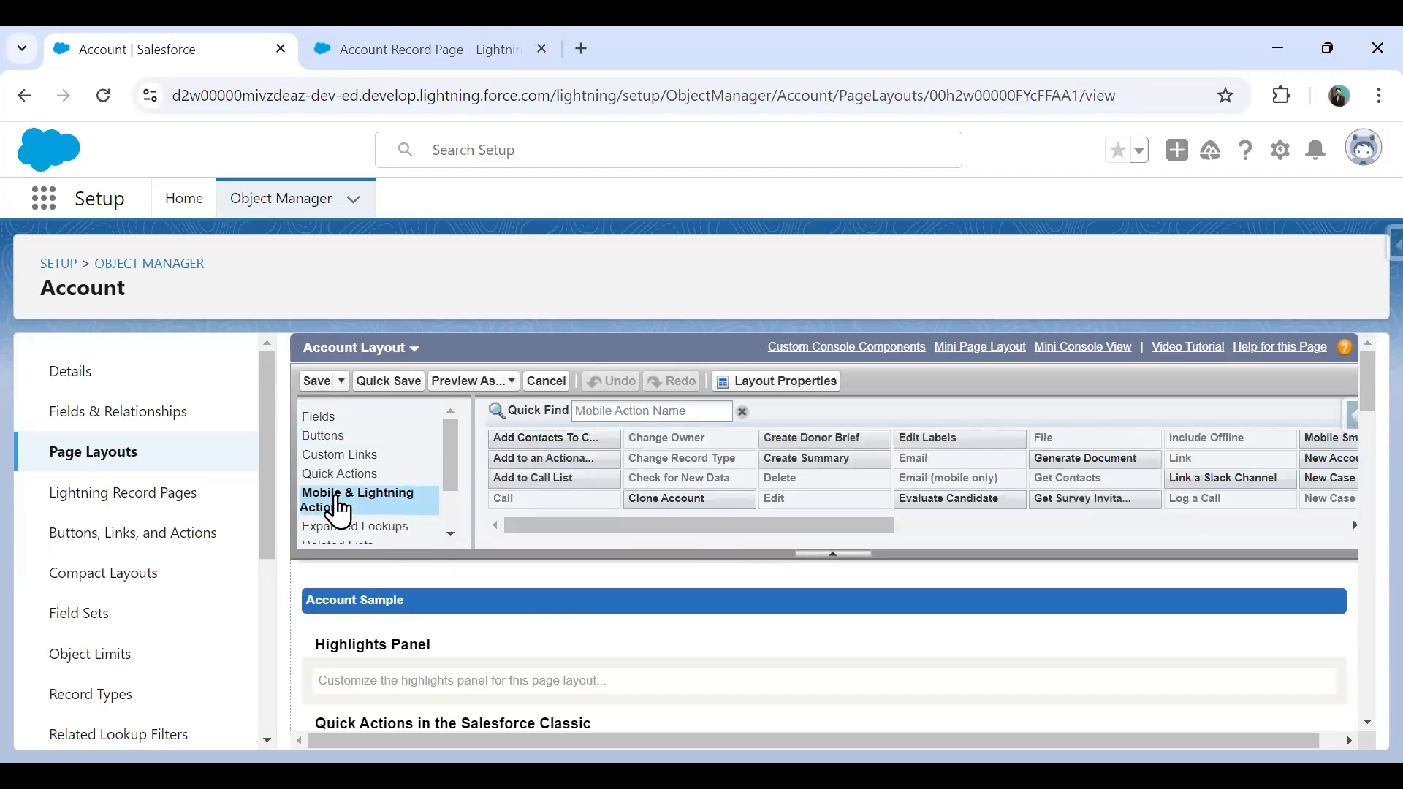
pyautogui.scroll(-1, 438, 527)
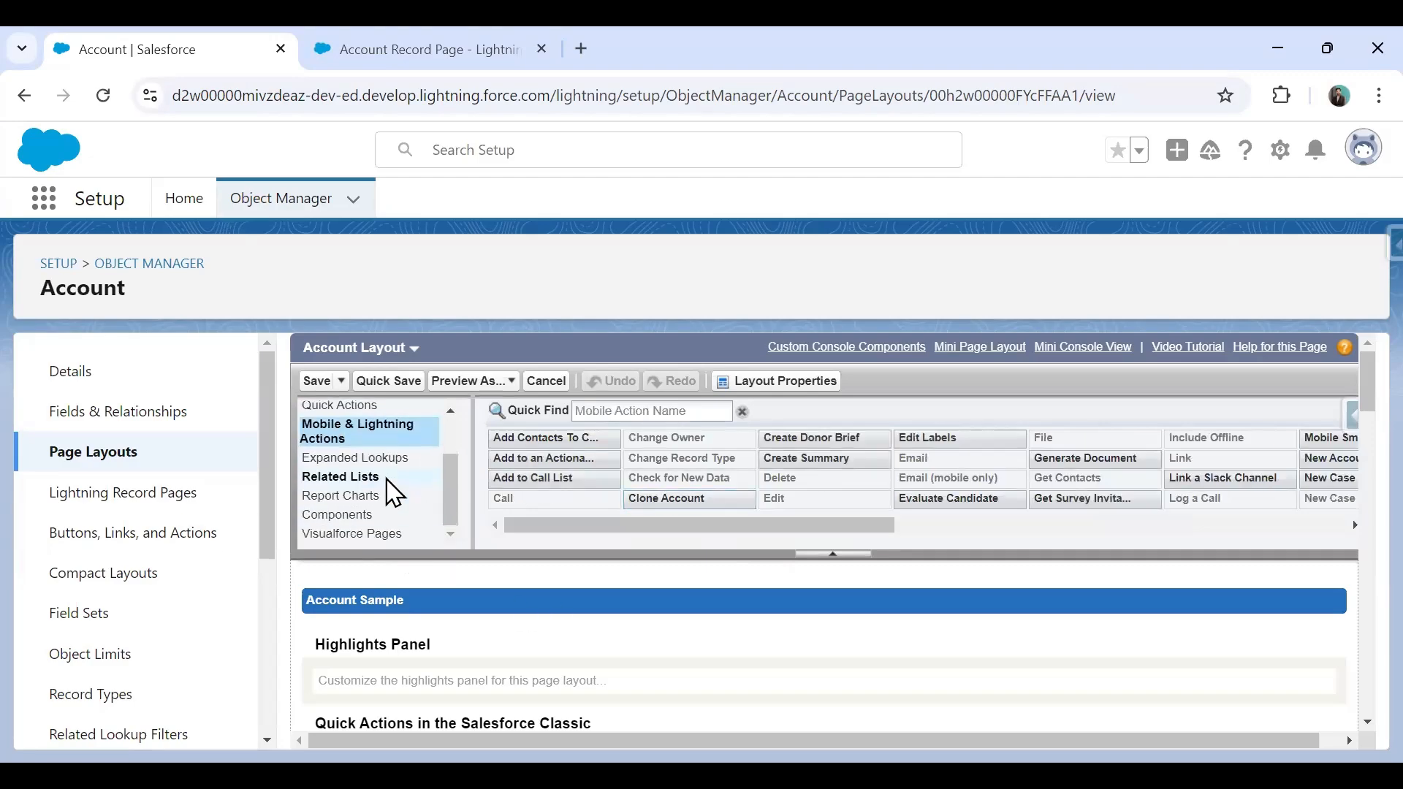
pyautogui.scroll(-5, 711, 532)
pyautogui.scroll(4, 668, 588)
pyautogui.scroll(-3, 670, 588)
pyautogui.moveTo(677, 468)
pyautogui.mouseDown()
pyautogui.moveTo(531, 597)
pyautogui.moveTo(304, 614)
pyautogui.moveTo(325, 617)
pyautogui.mouseUp()
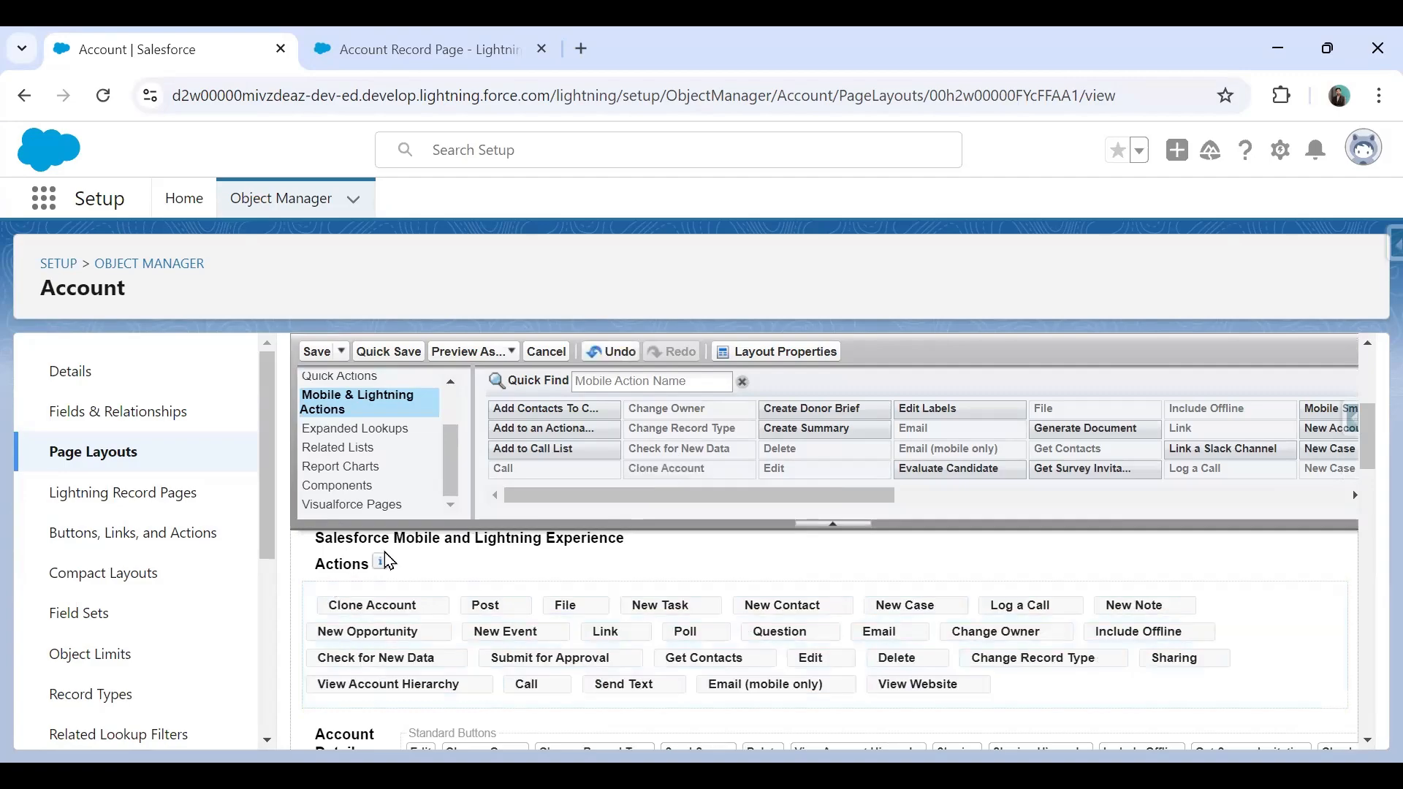
# Save the Account Layout and the Account Record Page.
pyautogui.click(316, 357)
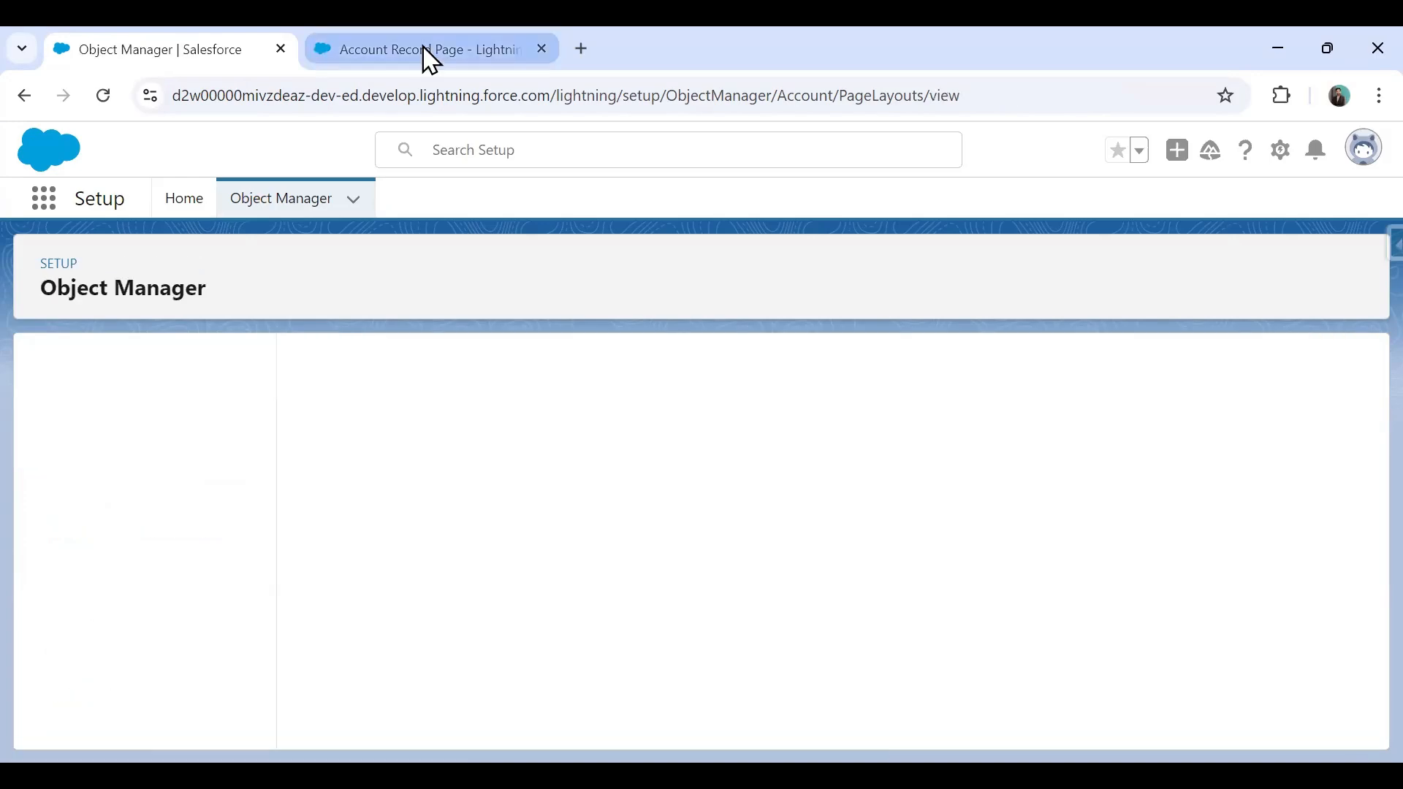
pyautogui.click(428, 51)
pyautogui.click(1354, 211)
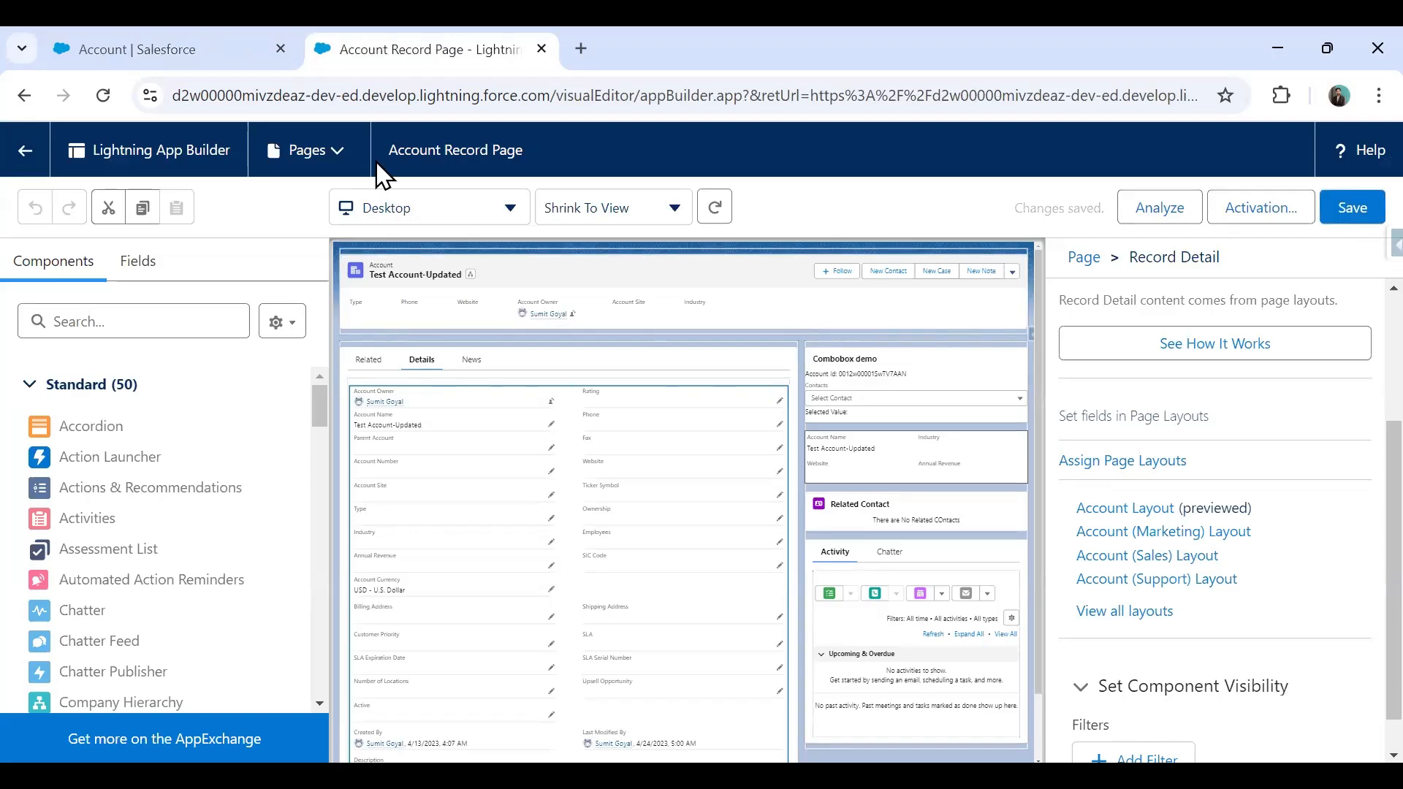
# Clone the account with a phone number, Type Channel Partner / Reseller, Industry Biotechnology, and try saving.
pyautogui.click(33, 150)
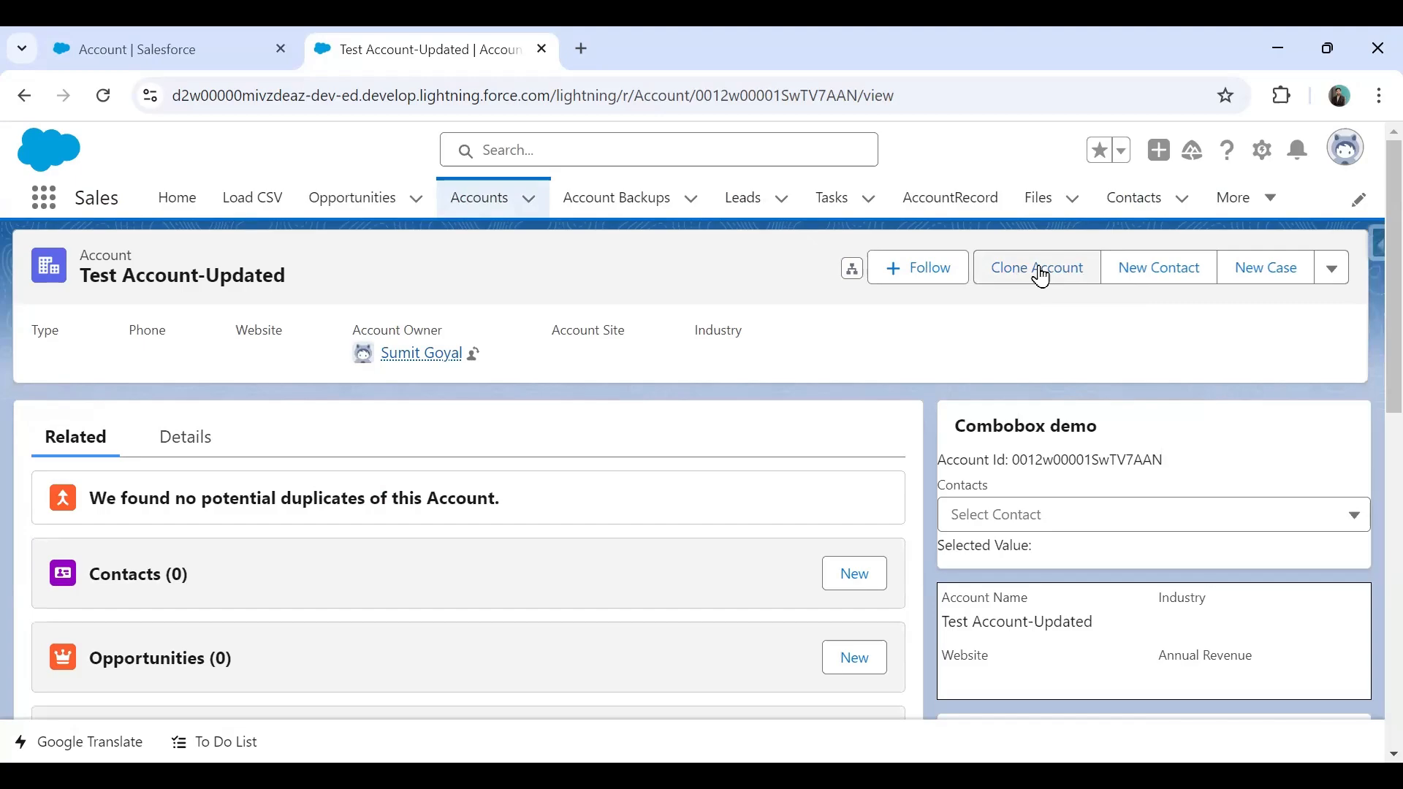
pyautogui.click(1039, 268)
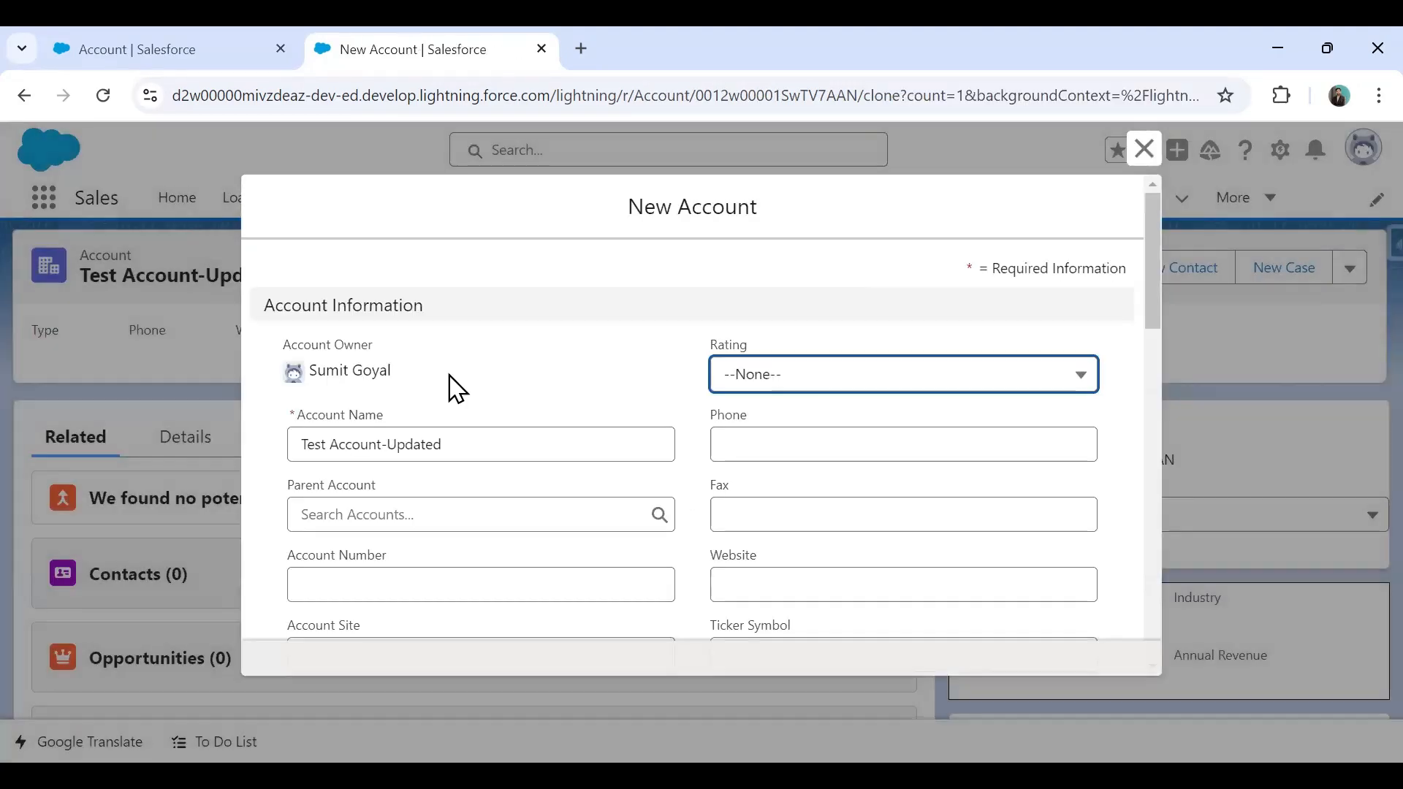
pyautogui.click(770, 446)
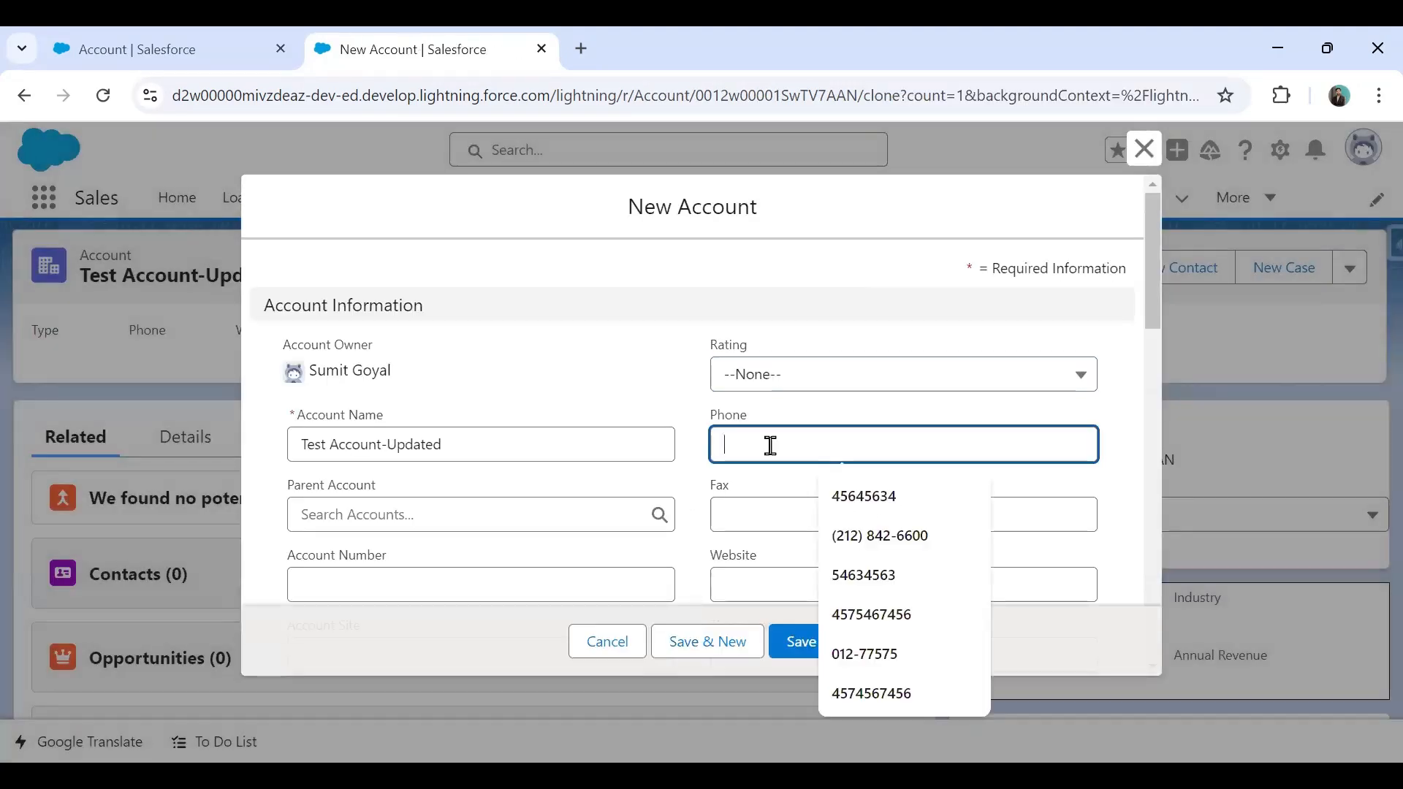
pyautogui.scroll(-2, 439, 540)
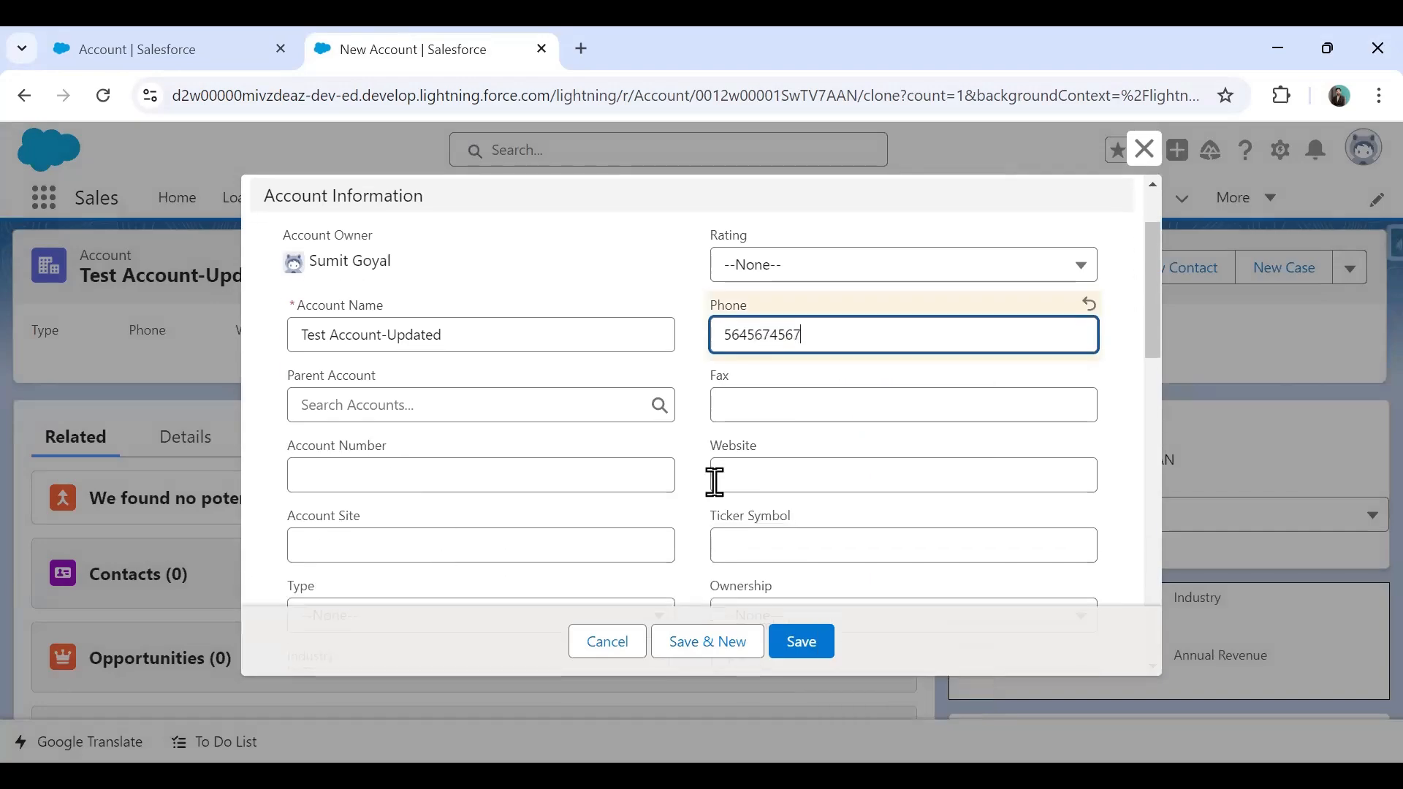
pyautogui.scroll(-2, 636, 536)
pyautogui.click(429, 508)
pyautogui.click(370, 363)
pyautogui.click(363, 578)
pyautogui.click(366, 432)
pyautogui.click(815, 656)
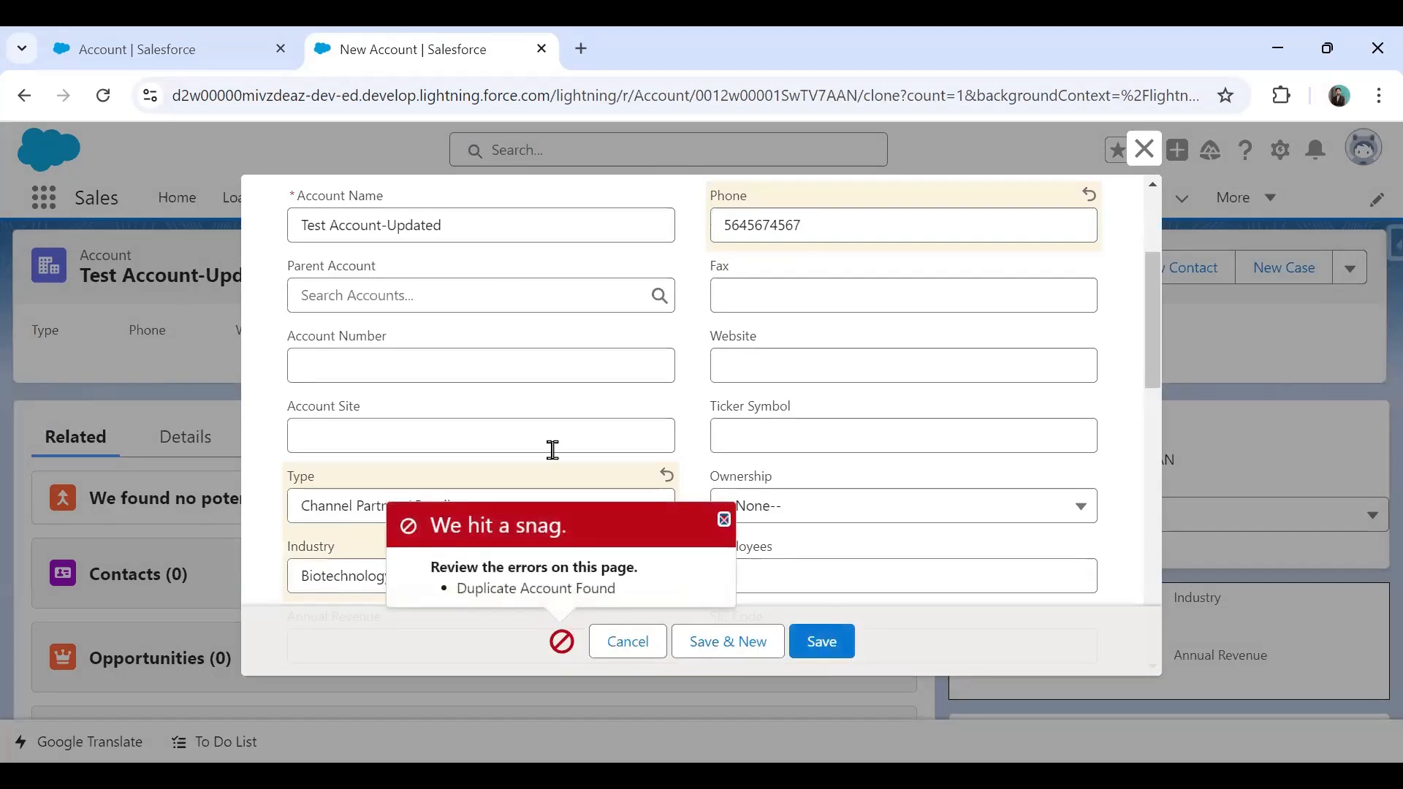
# Dismiss the Duplicate Account Found error, trim the name to Test Account, and retry saving.
pyautogui.click(724, 518)
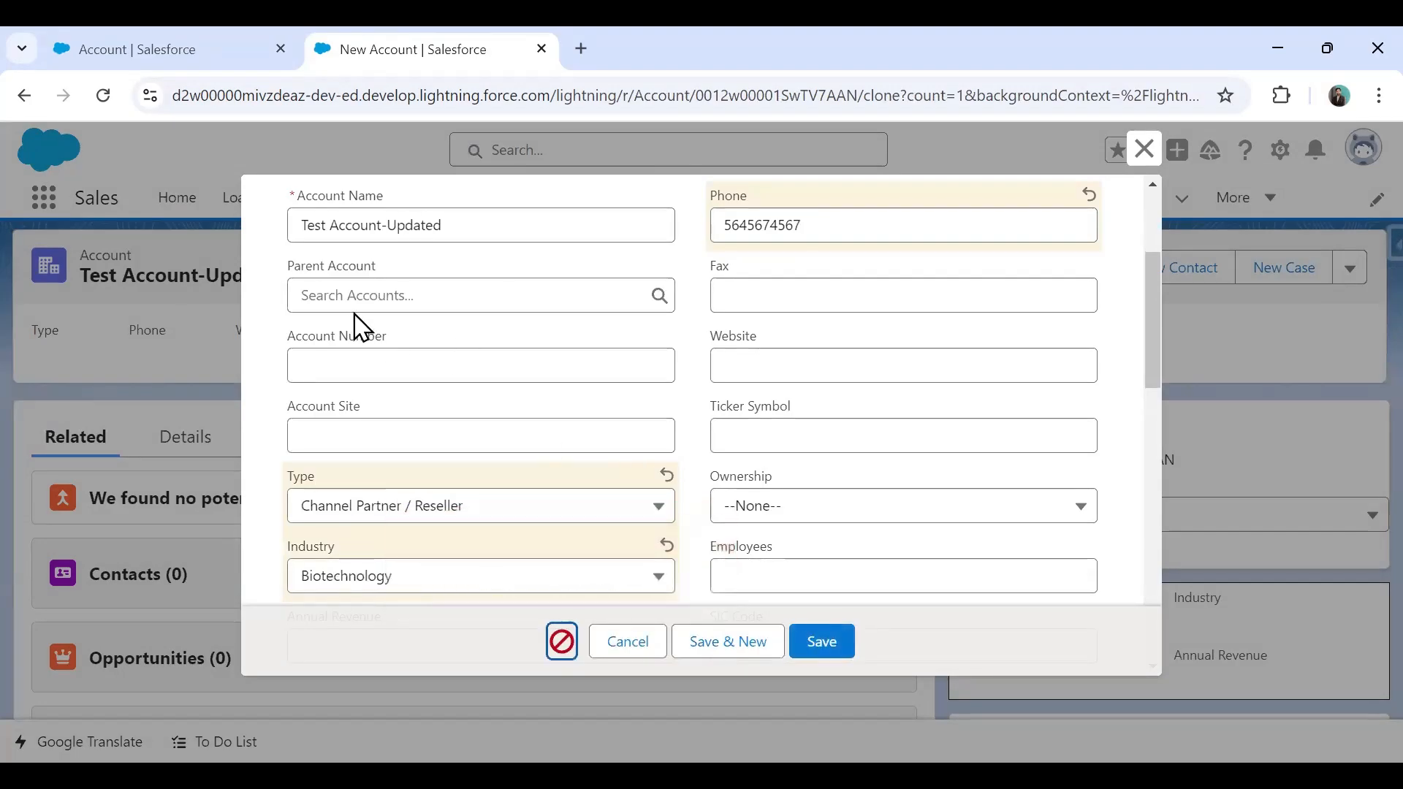
pyautogui.click(444, 229)
pyautogui.press('BackSpace')
pyautogui.press('BackSpace')
pyautogui.press('BackSpace')
pyautogui.press('BackSpace')
pyautogui.press('BackSpace')
pyautogui.press('BackSpace')
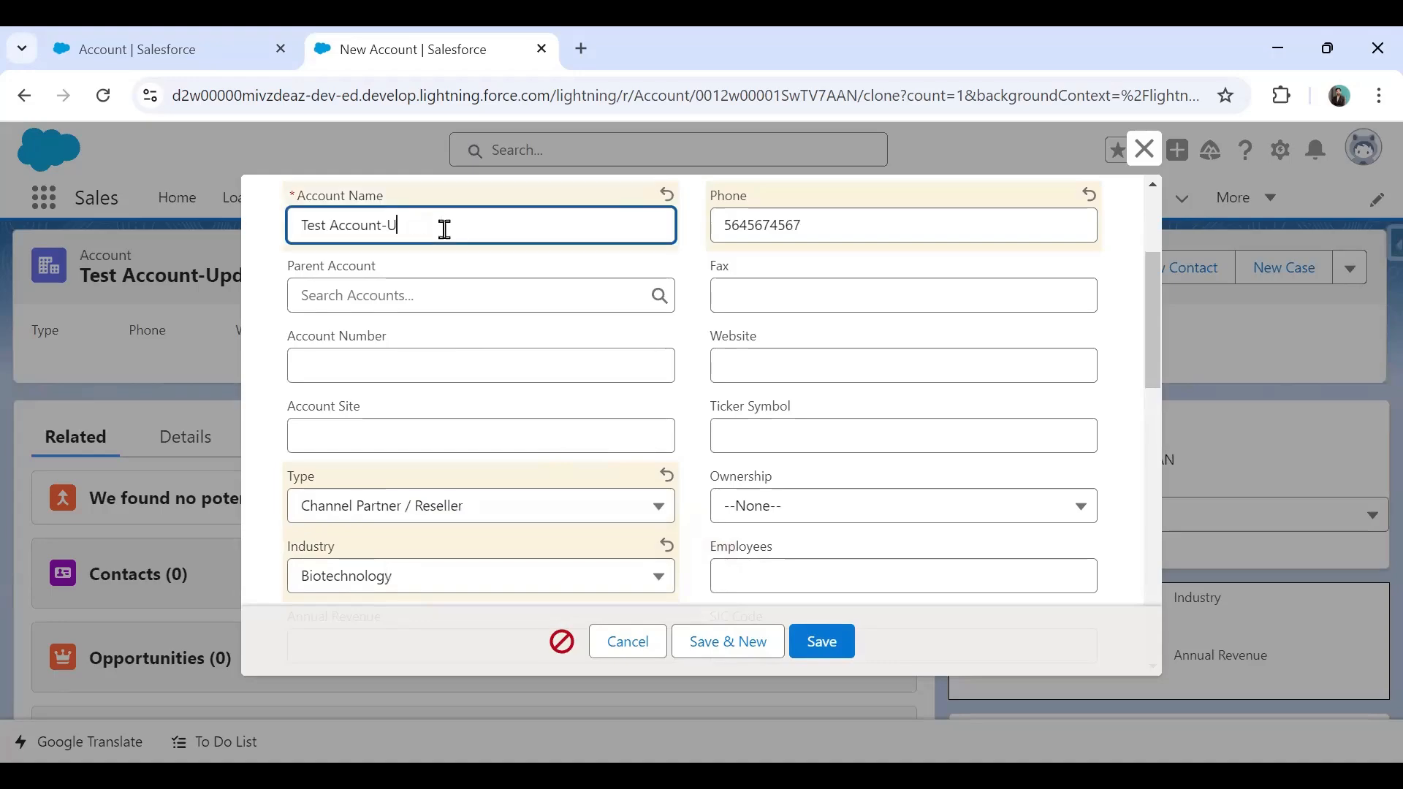
pyautogui.press('BackSpace')
pyautogui.press('BackSpace')
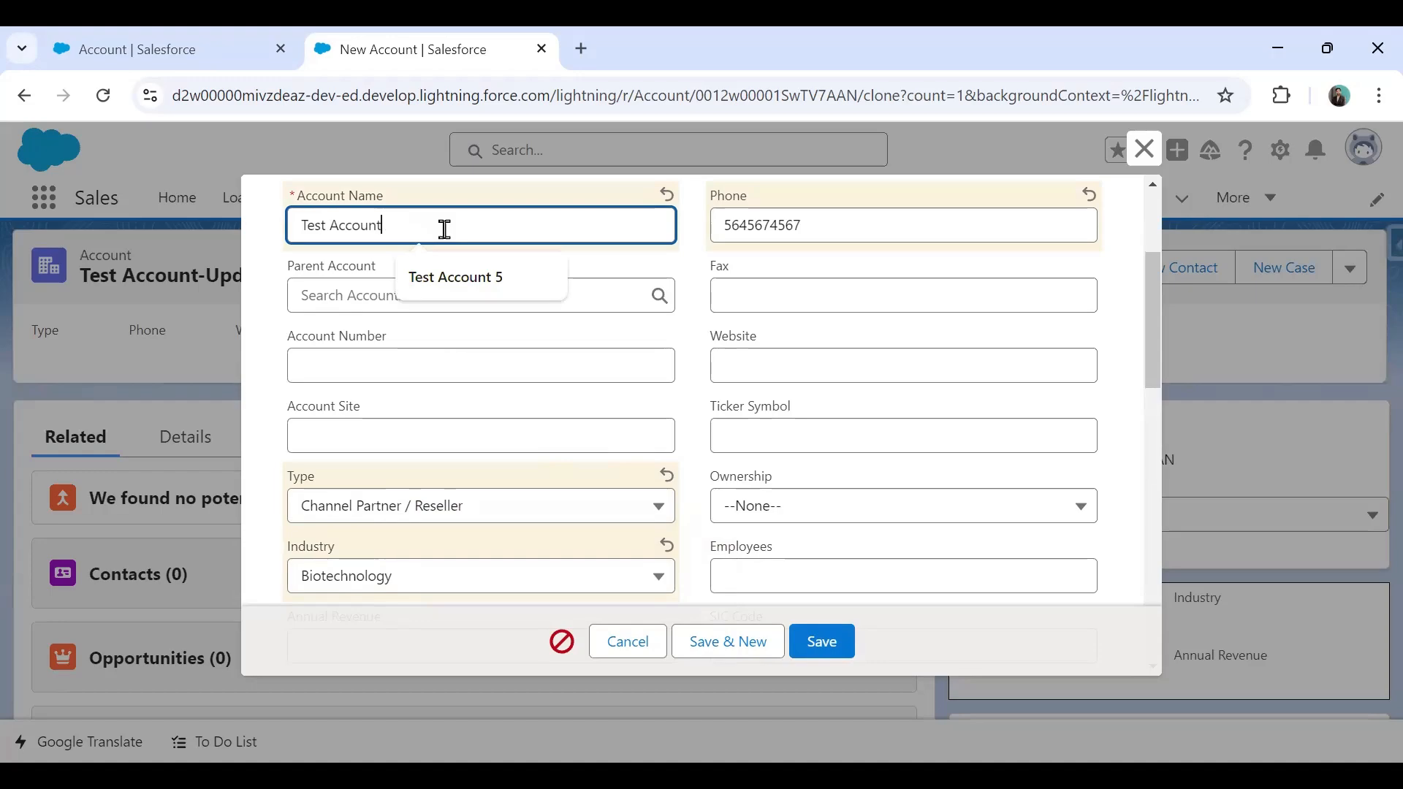
pyautogui.click(821, 643)
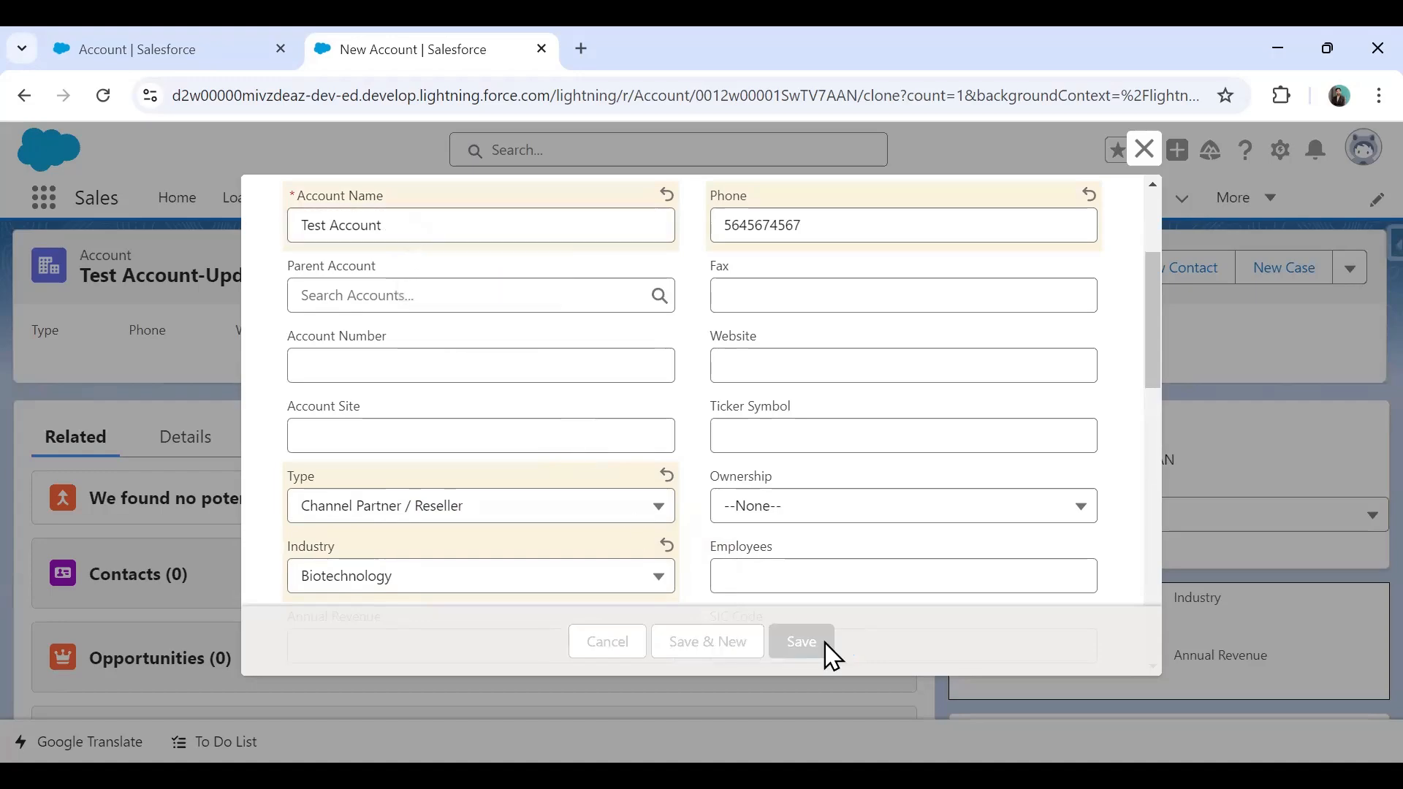
# Dismiss the second duplicate error, discard the clone, and return to Setup page layouts.
pyautogui.click(724, 519)
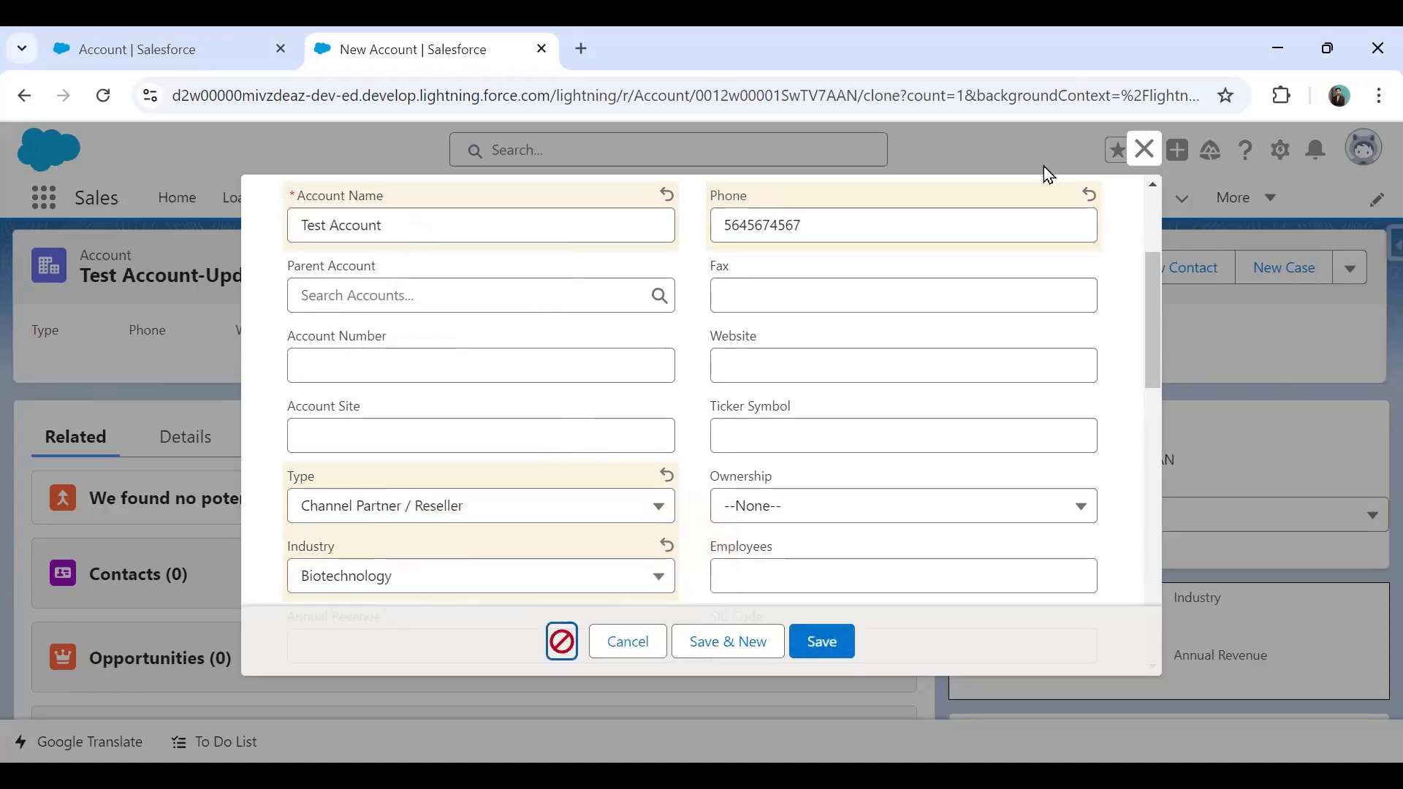
pyautogui.click(1145, 149)
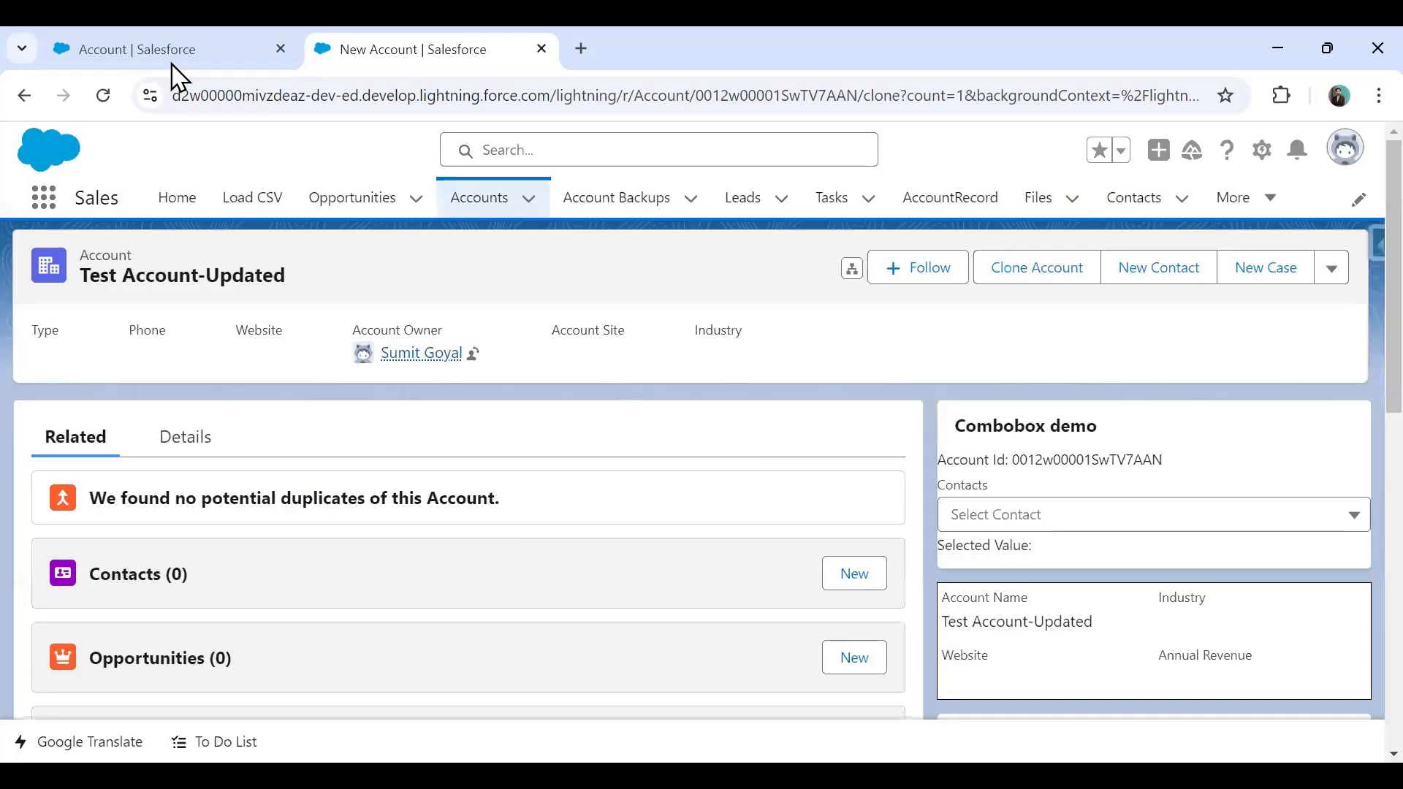
pyautogui.click(176, 51)
pyautogui.scroll(-5, 238, 574)
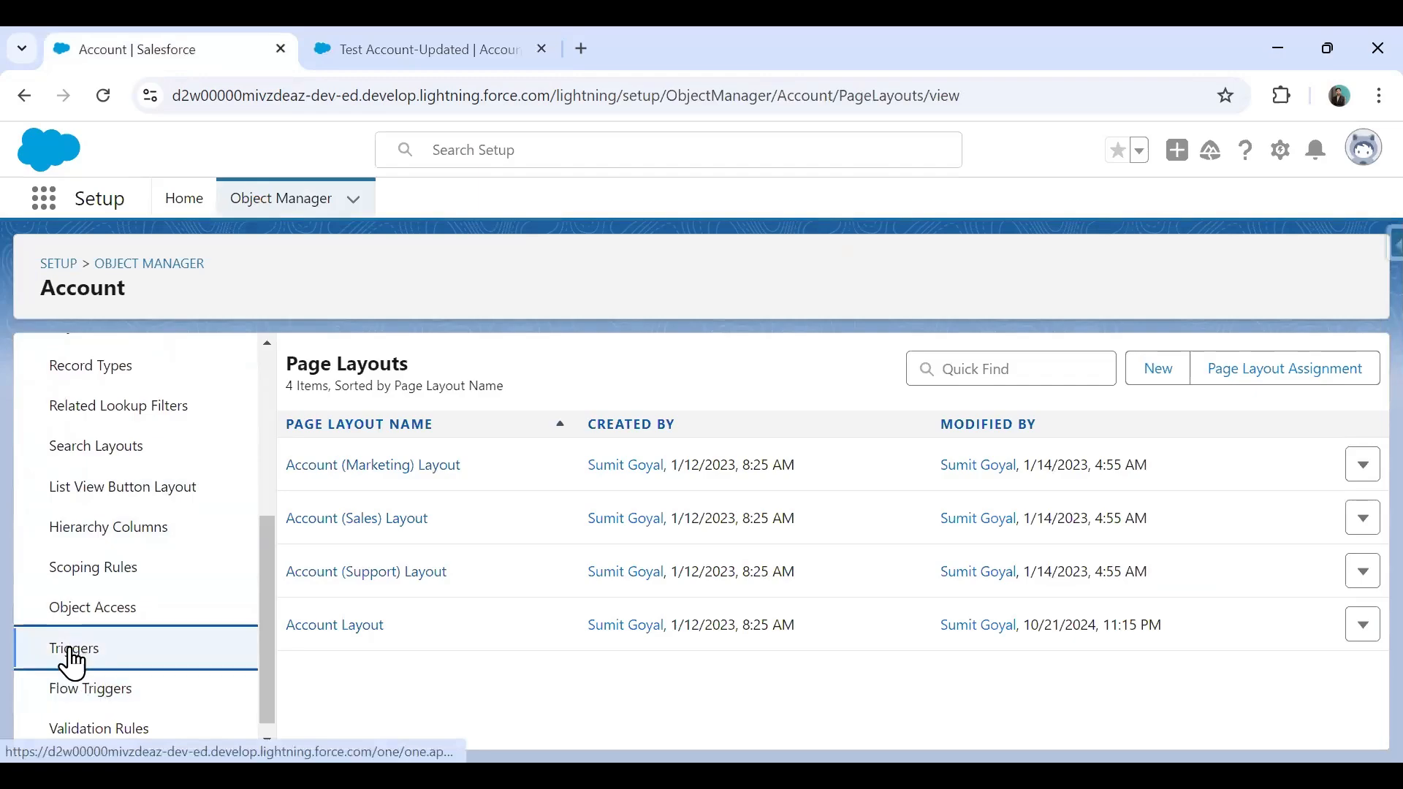
# Deactivate AccountTrigger by unchecking Is Active and saving it.
pyautogui.click(71, 653)
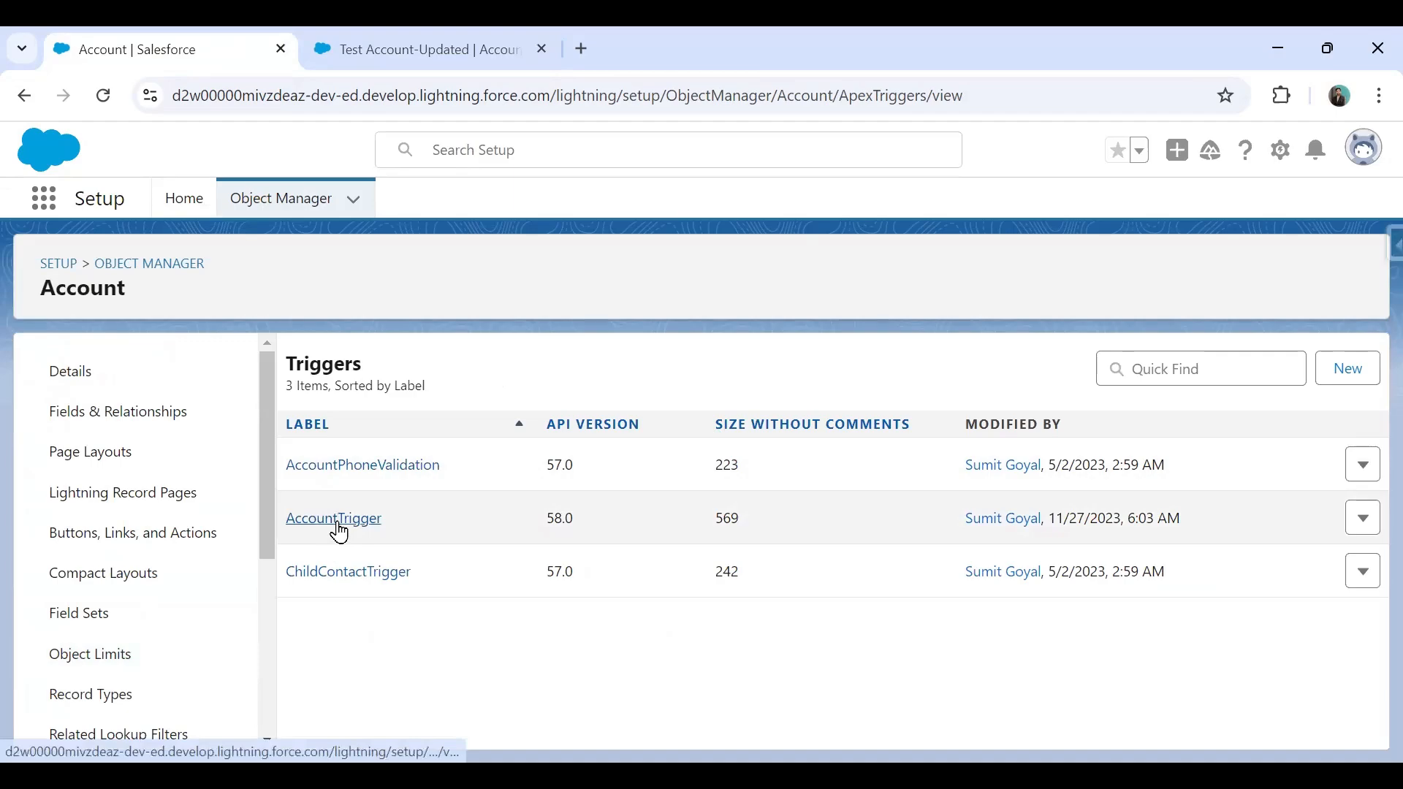
pyautogui.click(338, 533)
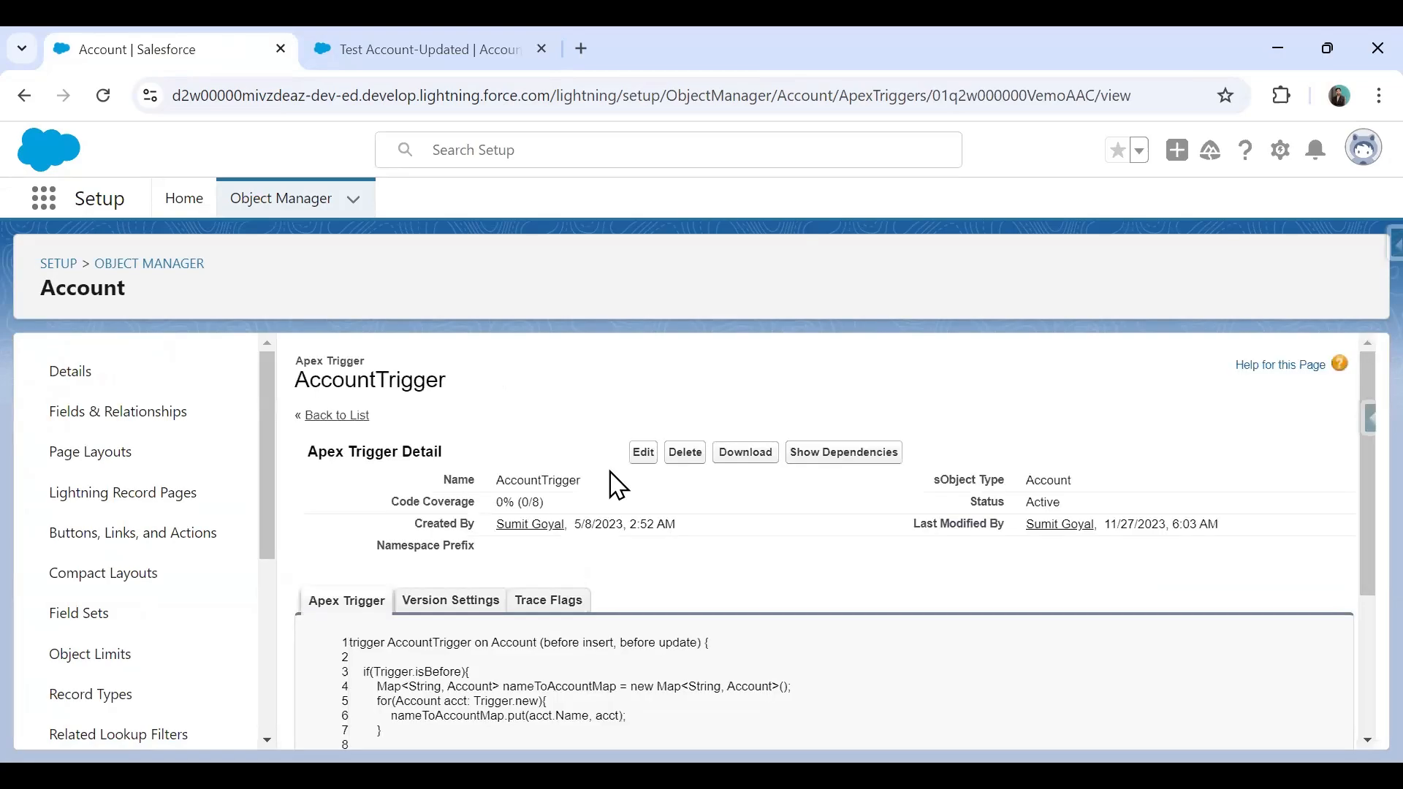
pyautogui.scroll(-2, 618, 486)
pyautogui.scroll(-2, 670, 673)
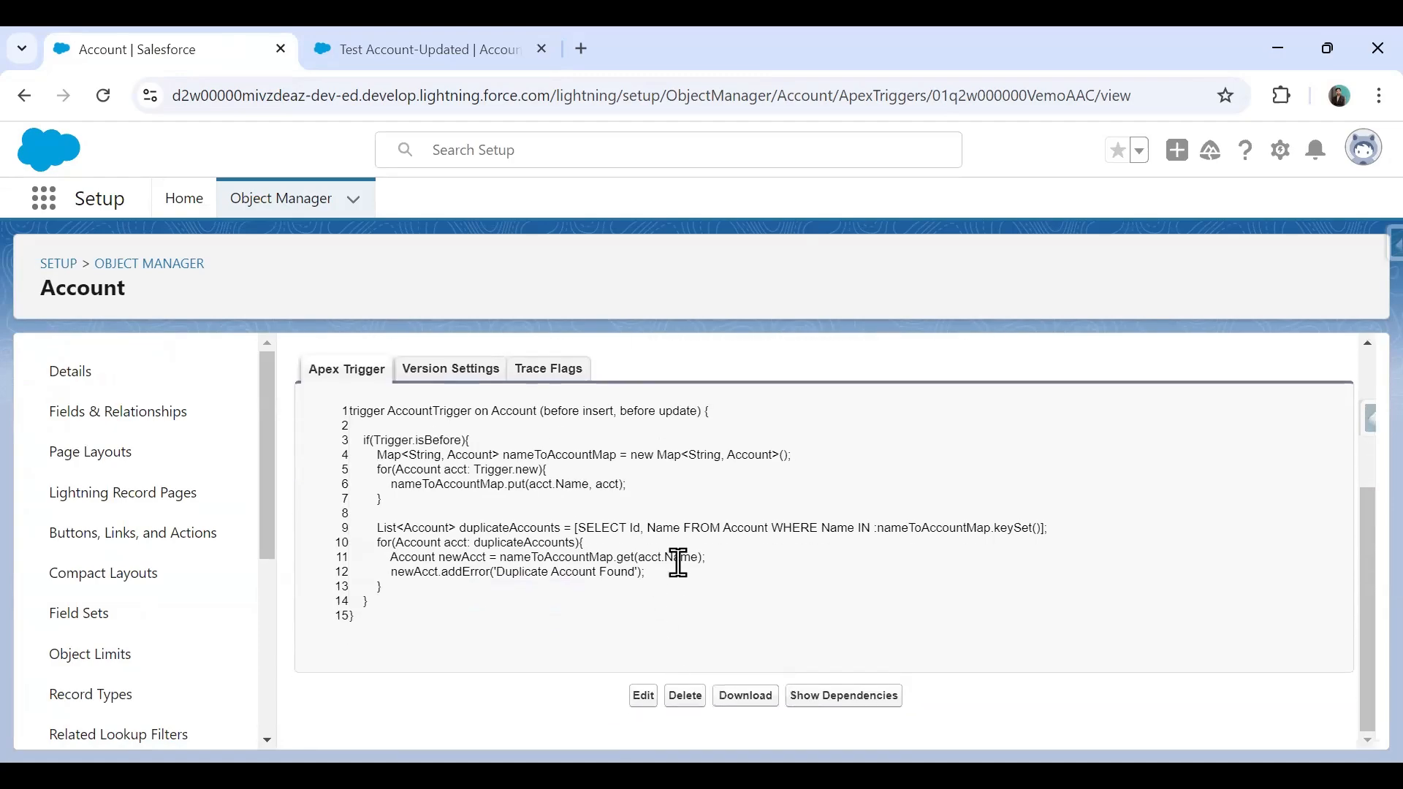
pyautogui.scroll(3, 678, 563)
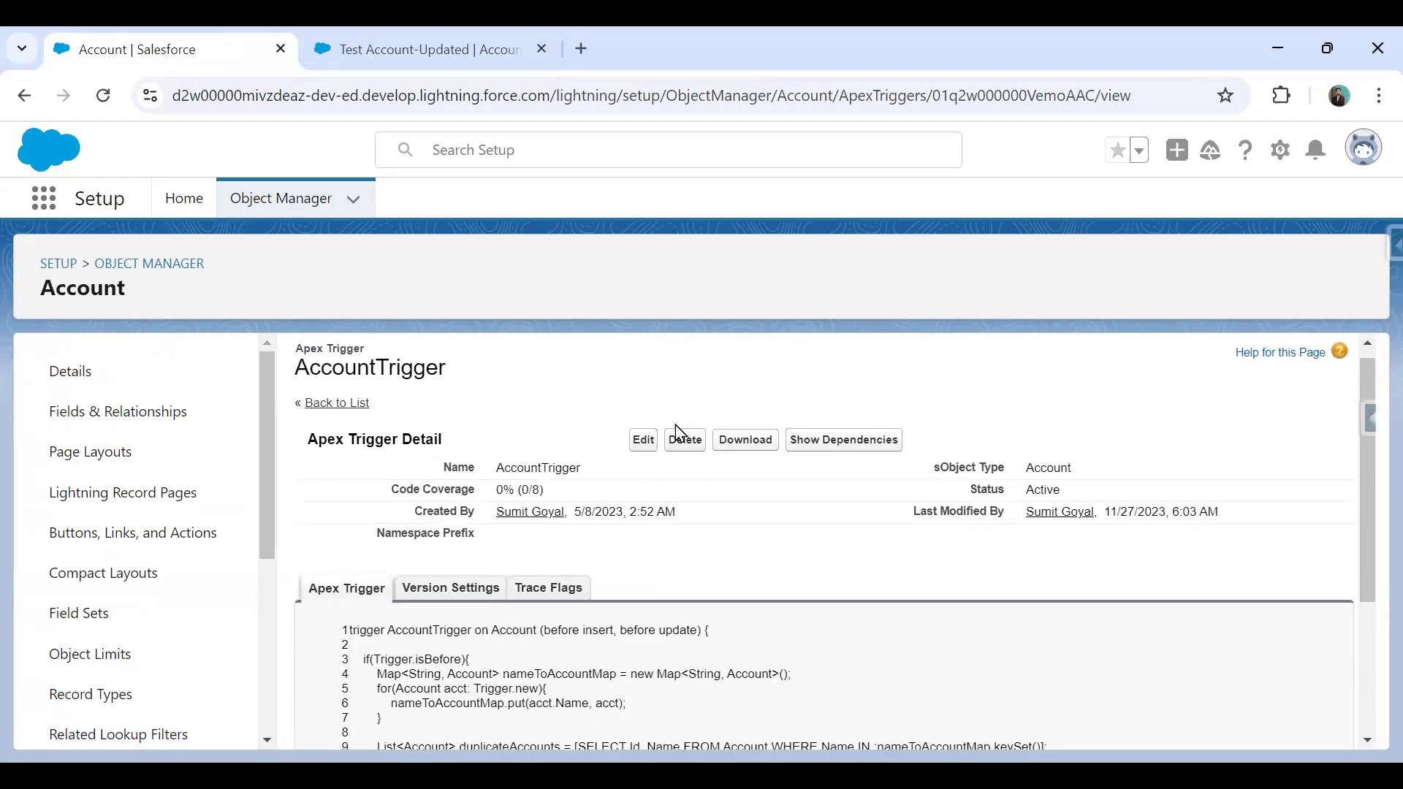
pyautogui.click(367, 508)
pyautogui.click(640, 427)
# Open a fresh Clone Account form for Test Account-Updated and begin on the phone field.
pyautogui.click(406, 45)
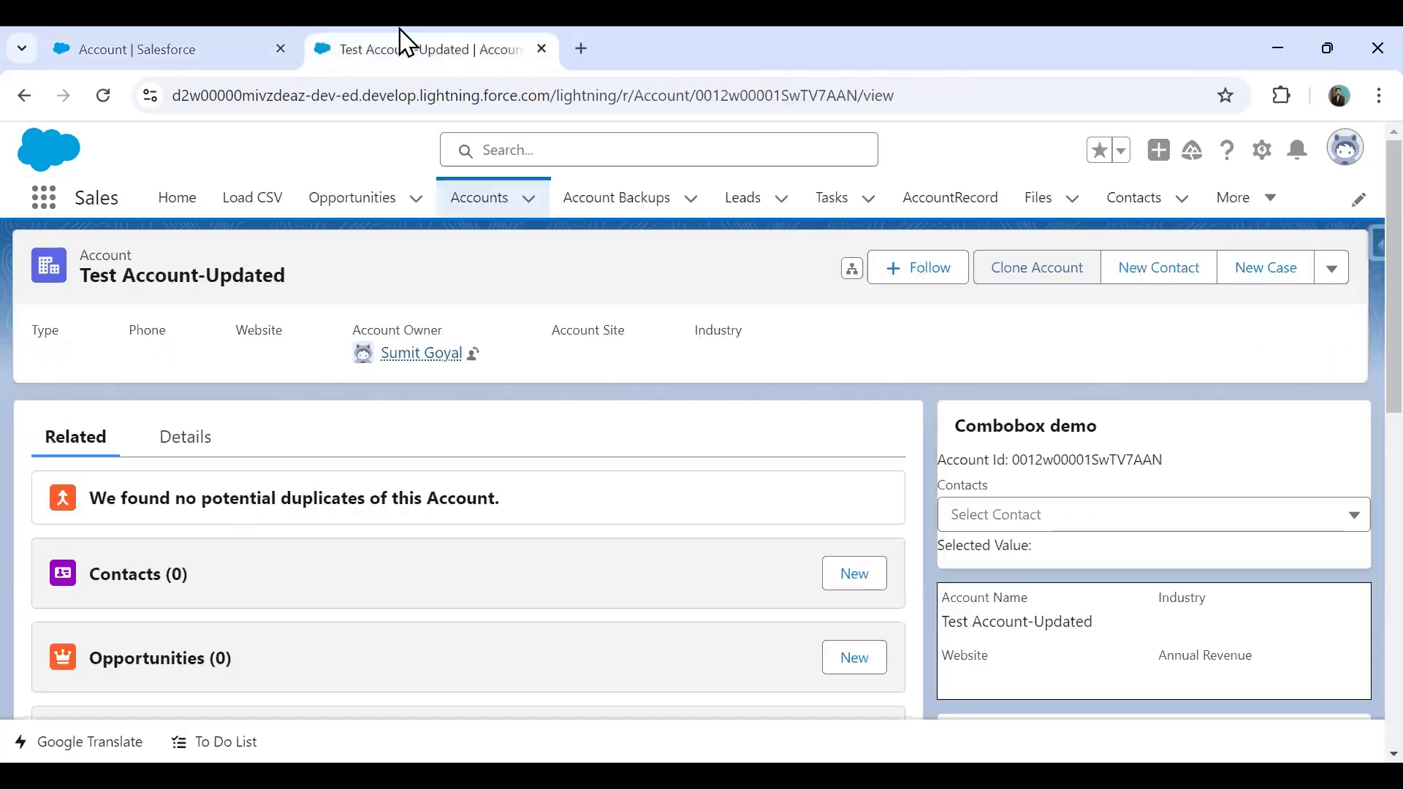
pyautogui.click(1029, 266)
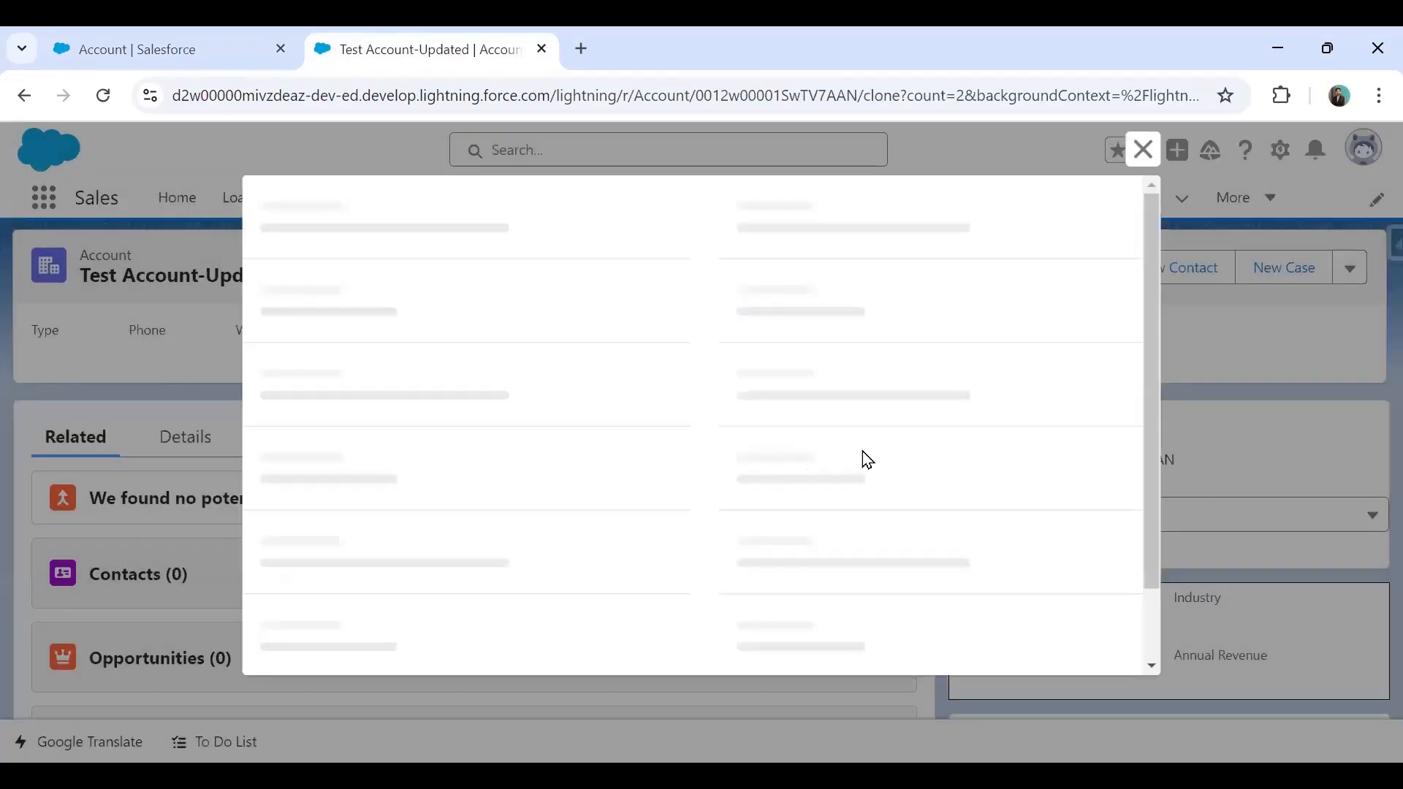
pyautogui.click(791, 459)
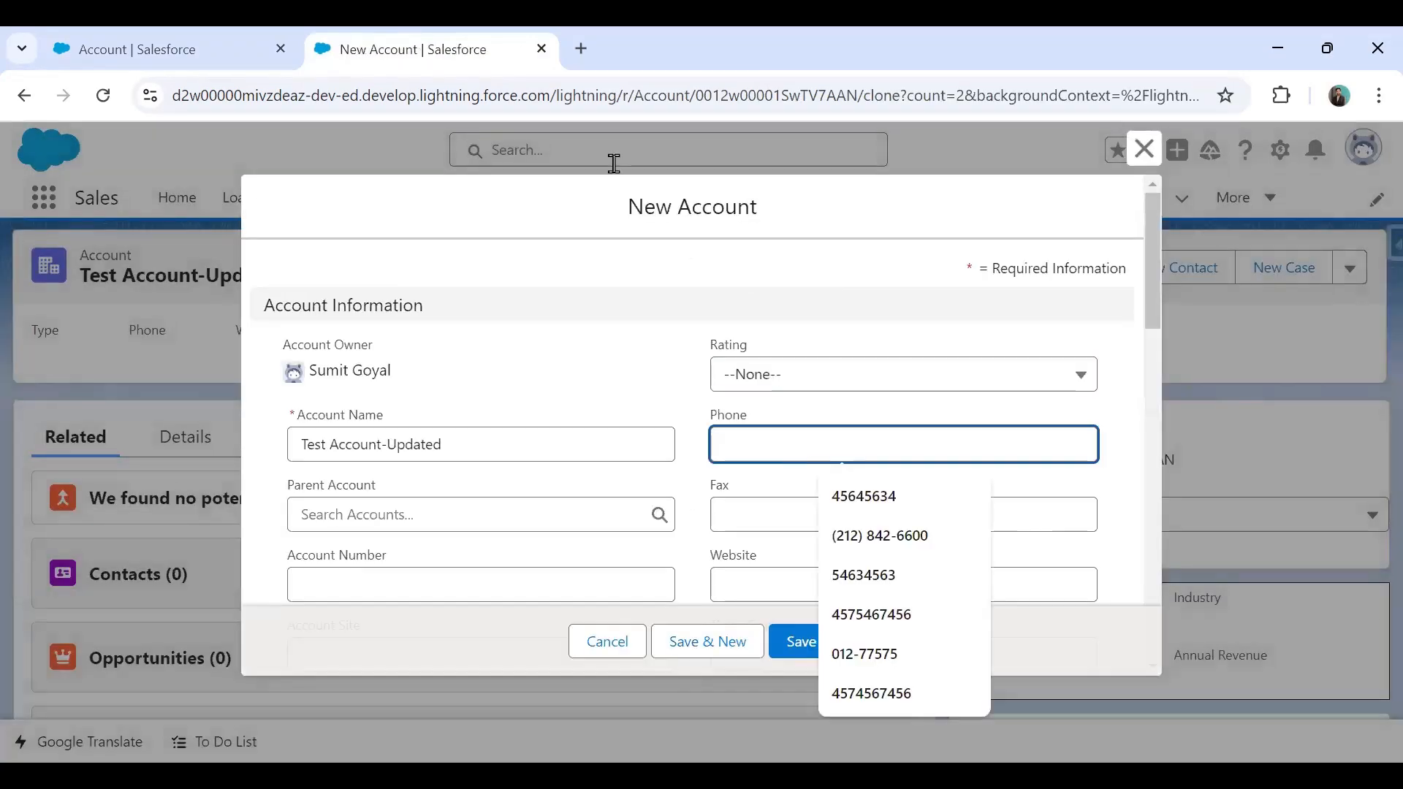